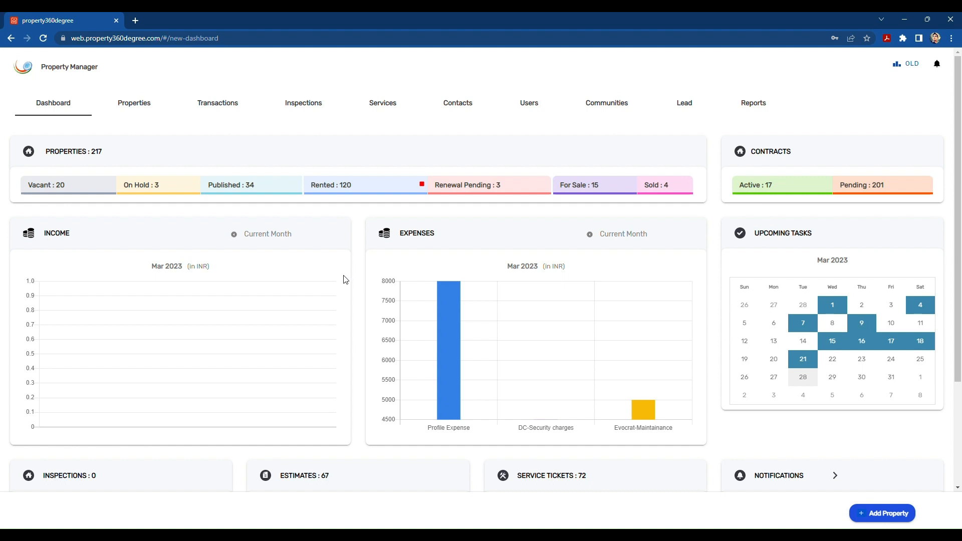
Step: Review the account's transactions in the Accounting section and return to the dashboard
click(23, 66)
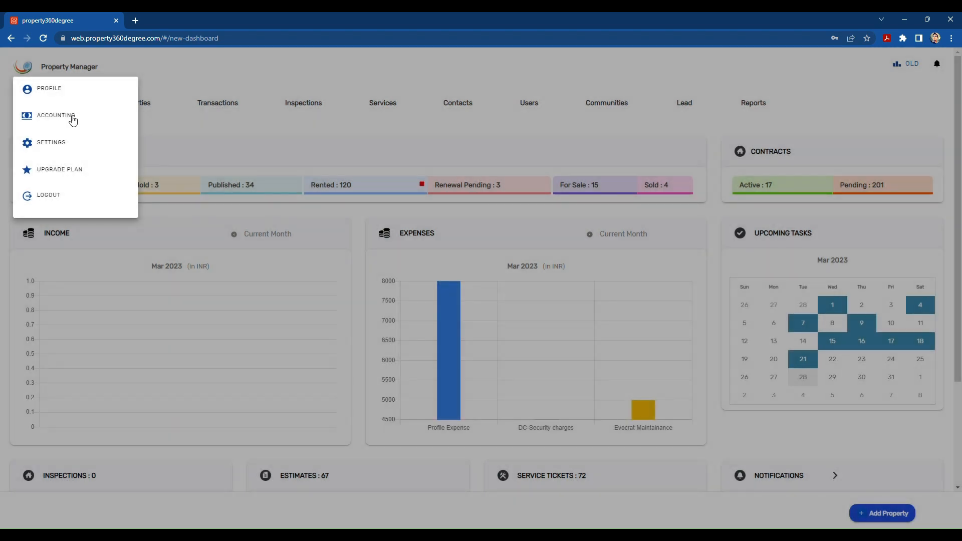
click(70, 118)
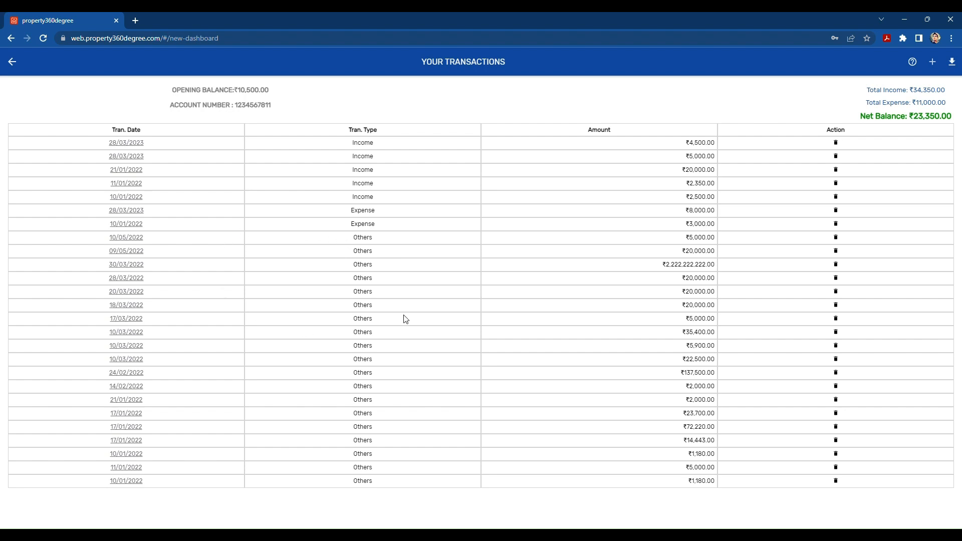
click(13, 62)
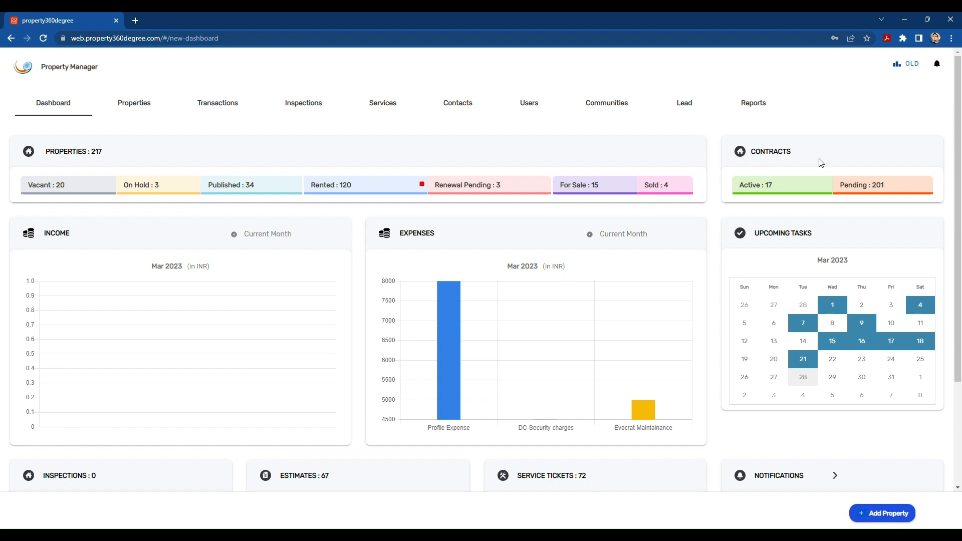
Step: Open the active agreement for unit 925 in Tumkur and read through its property management service contract
click(758, 186)
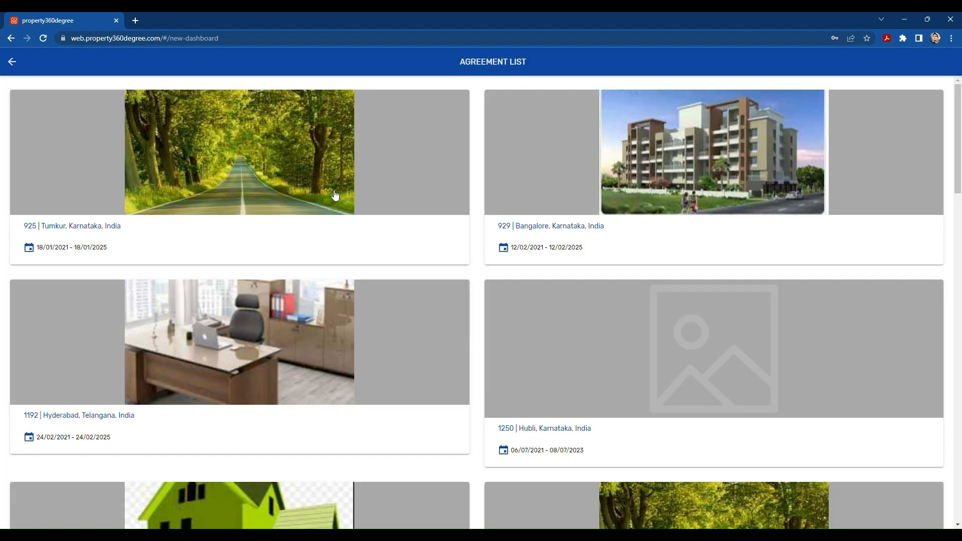
click(336, 195)
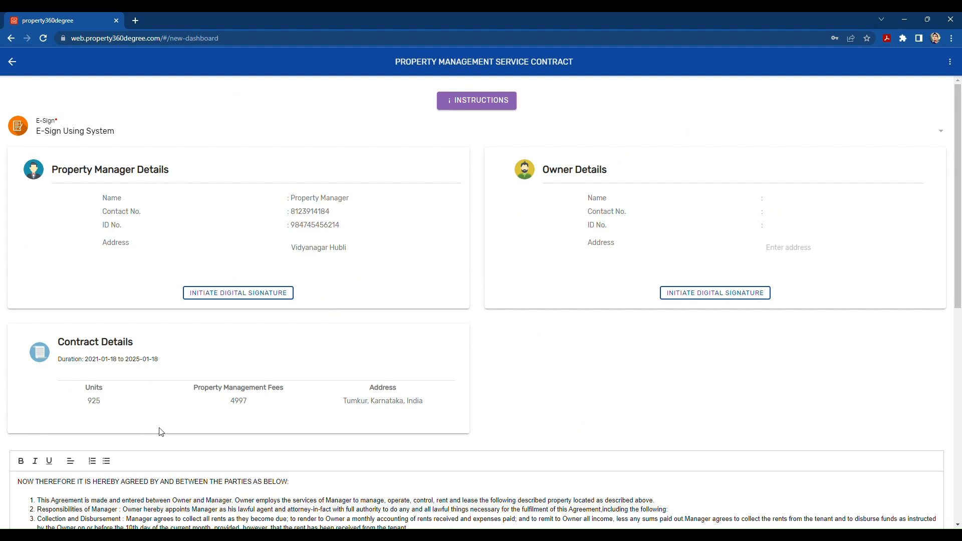
scroll(269, 426, down, 7)
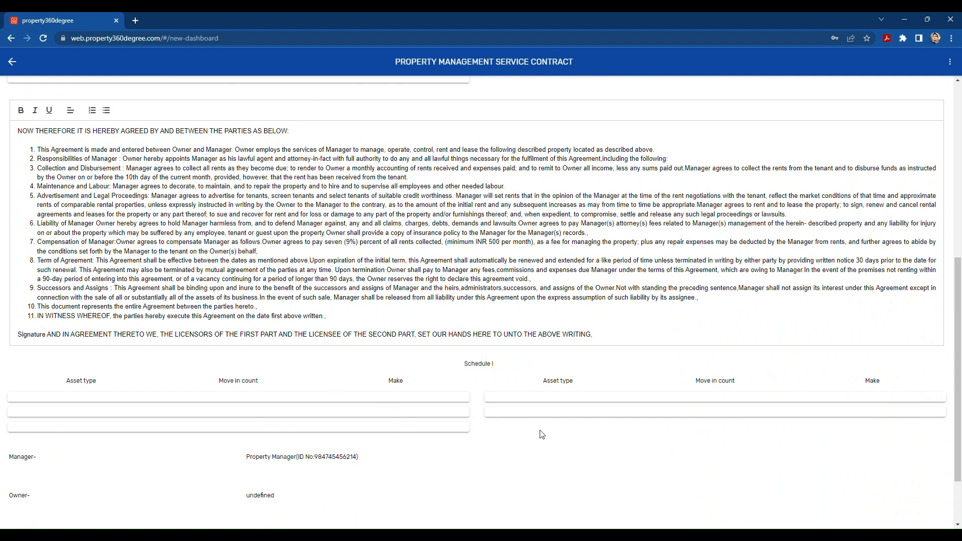
scroll(633, 417, down, 1)
scroll(633, 418, down, 2)
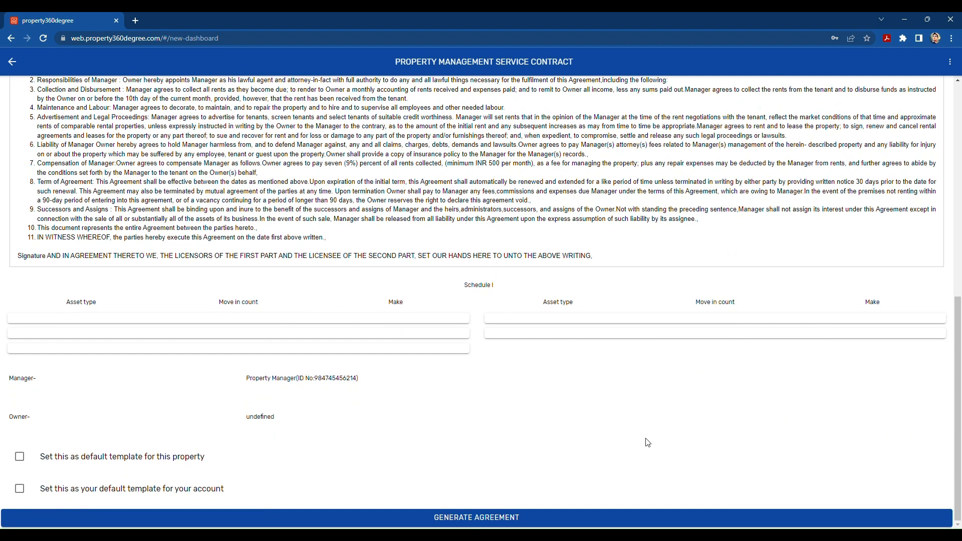
scroll(651, 443, up, 7)
scroll(650, 443, up, 2)
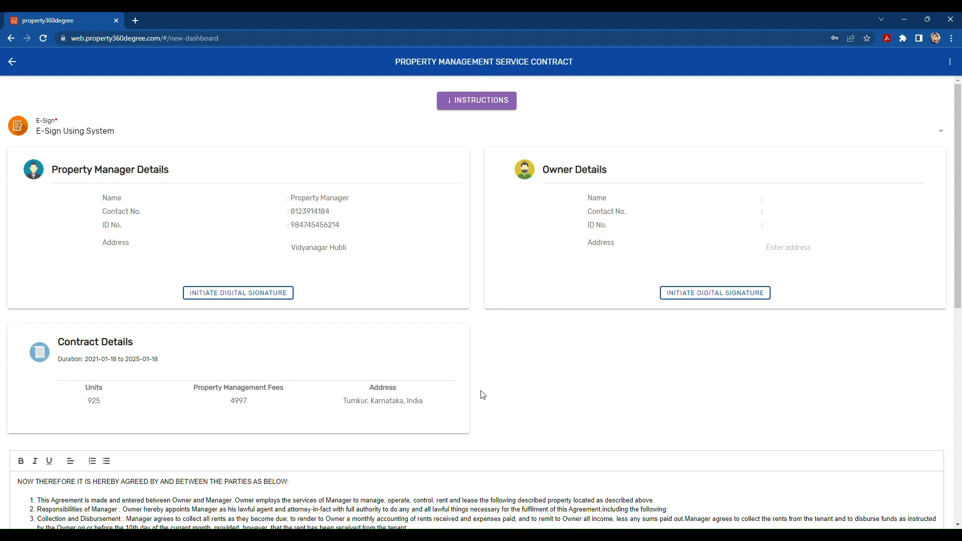
Step: Reread the contract's terms and party details, and return to the dashboard
scroll(483, 395, down, 5)
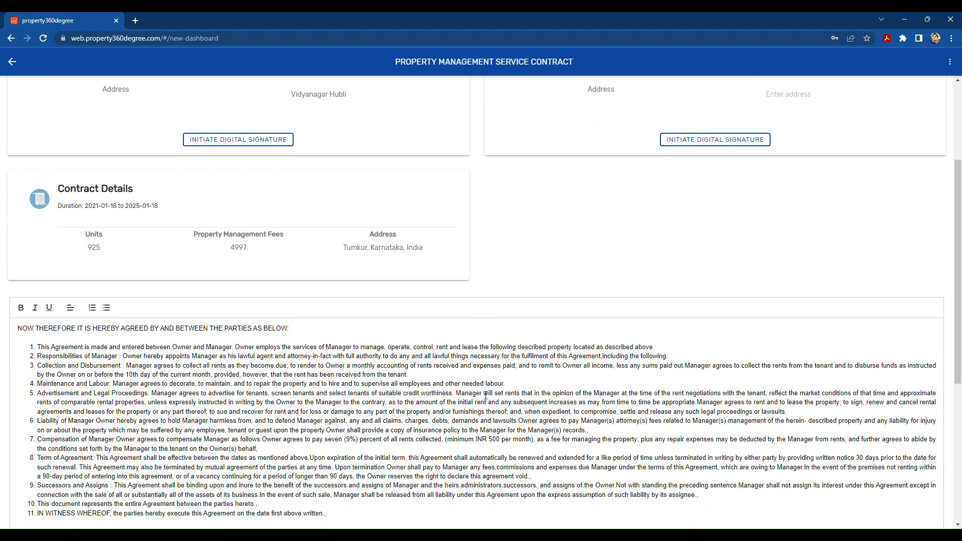
scroll(485, 396, down, 2)
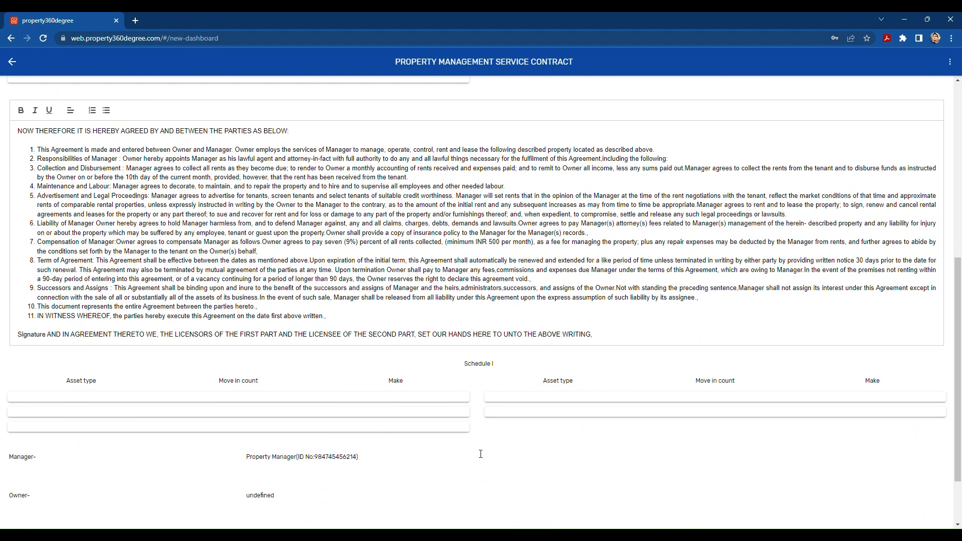
scroll(481, 454, up, 5)
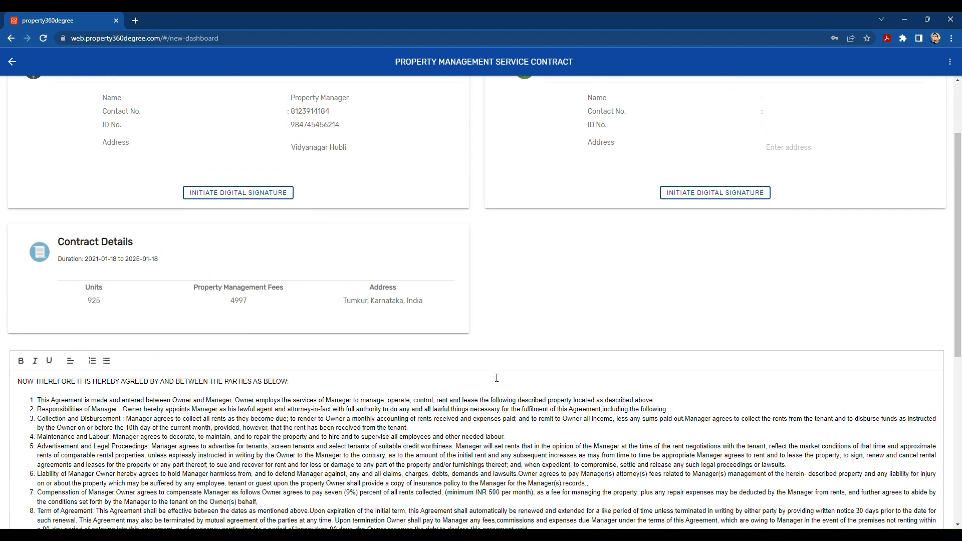
scroll(496, 377, up, 2)
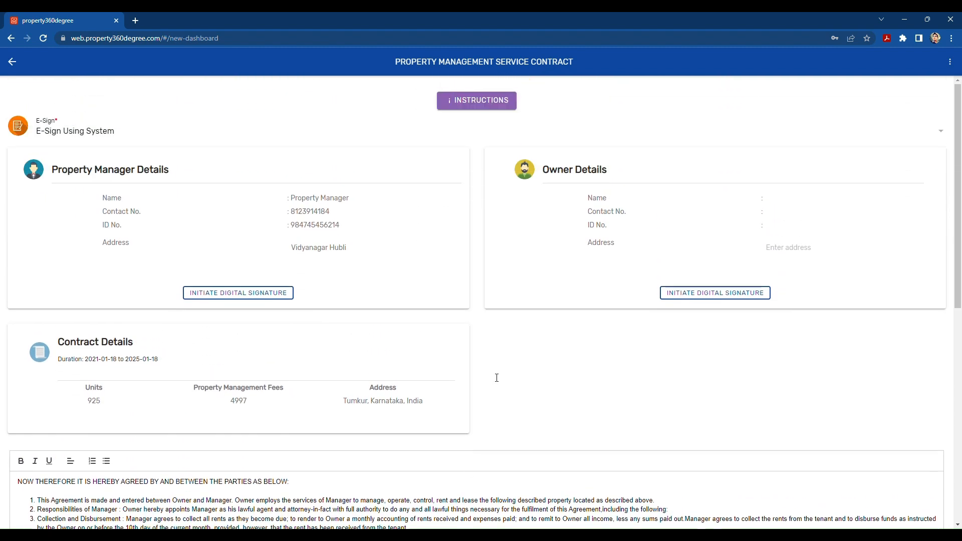
click(12, 62)
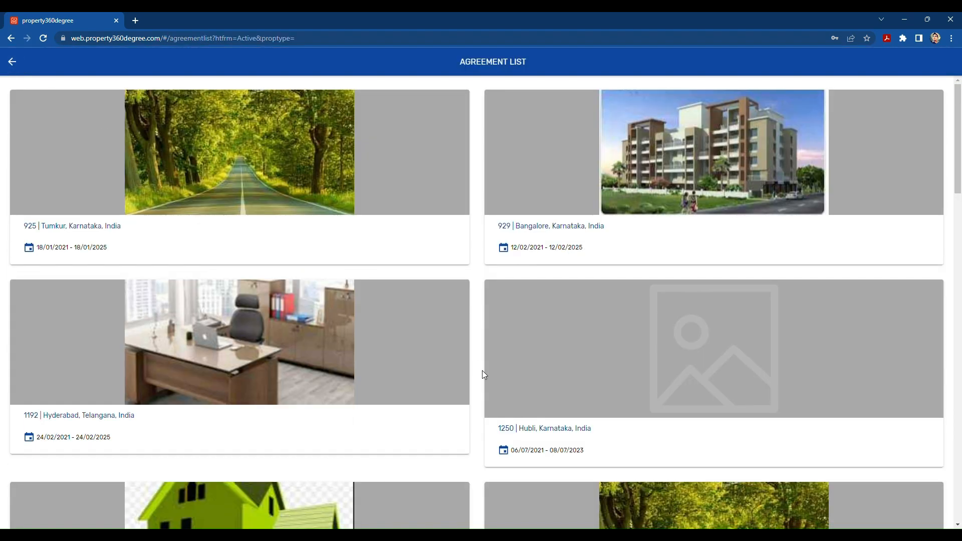
click(13, 62)
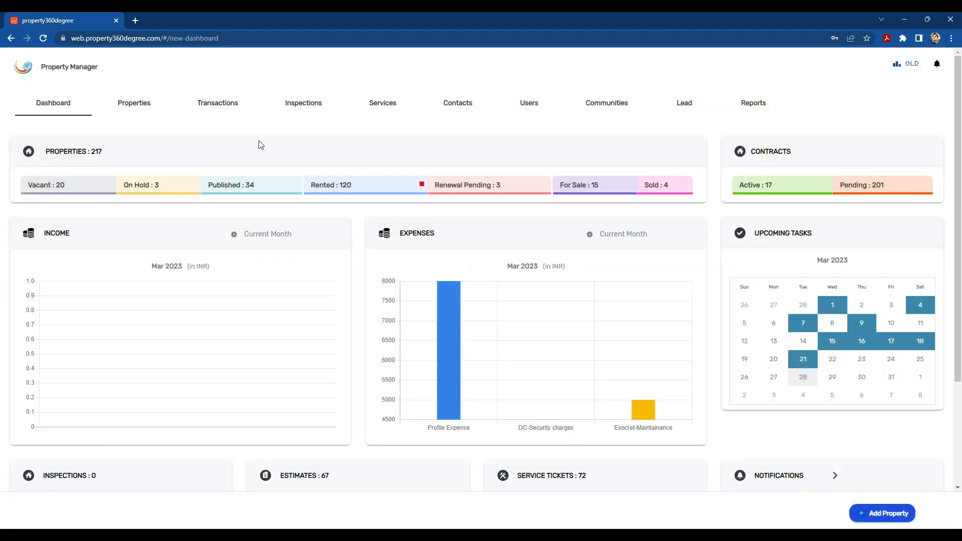
Step: Check the calendar events for 16 March 2023, try to add an event on that date, and close the event list
scroll(657, 459, down, 1)
scroll(656, 458, down, 1)
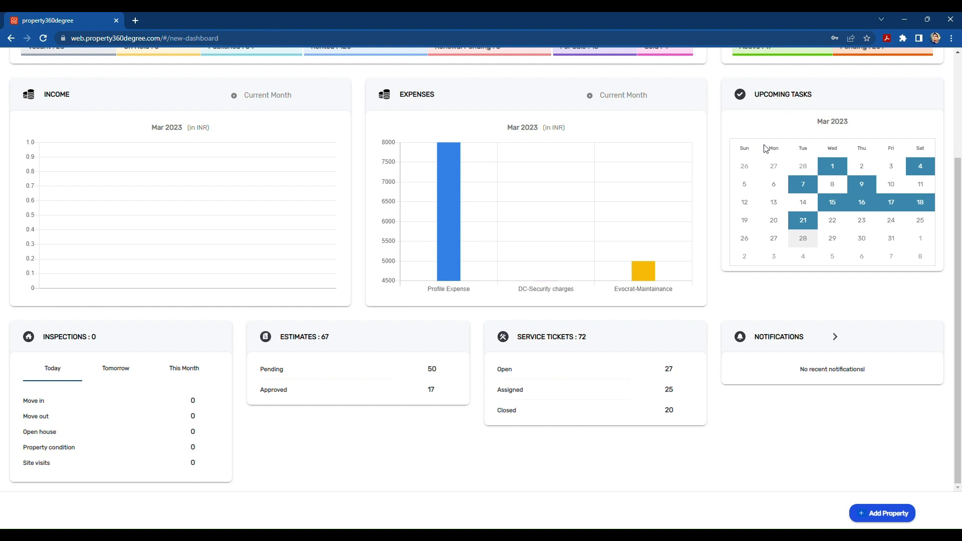
click(872, 206)
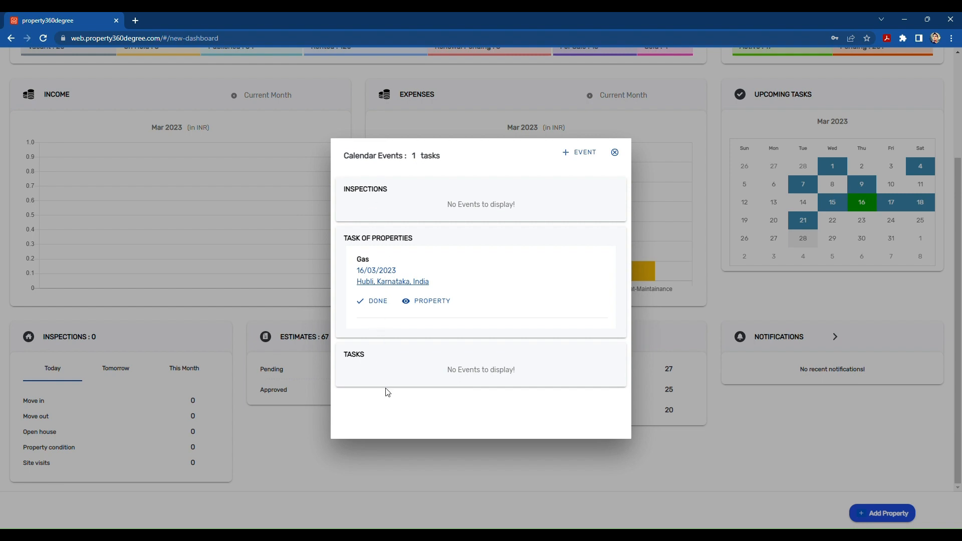
click(570, 157)
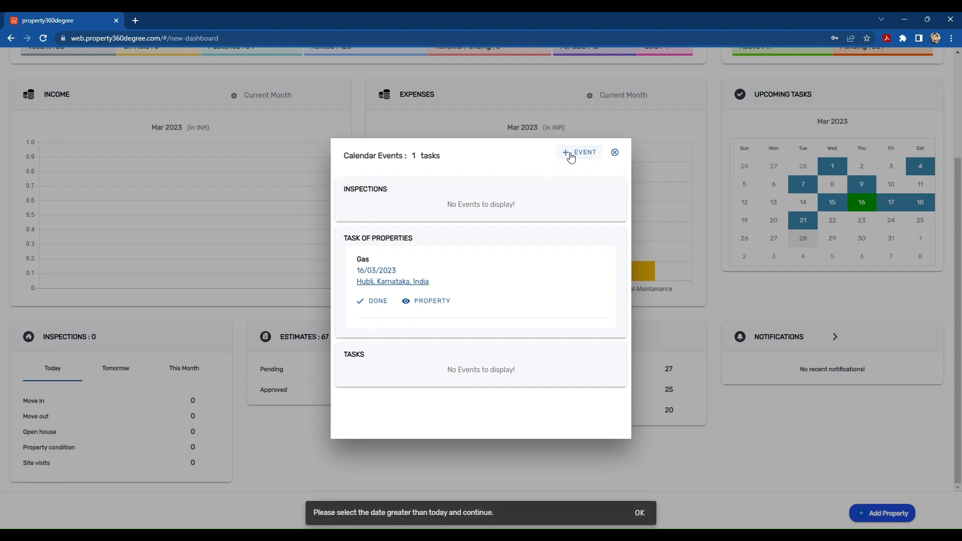
click(641, 514)
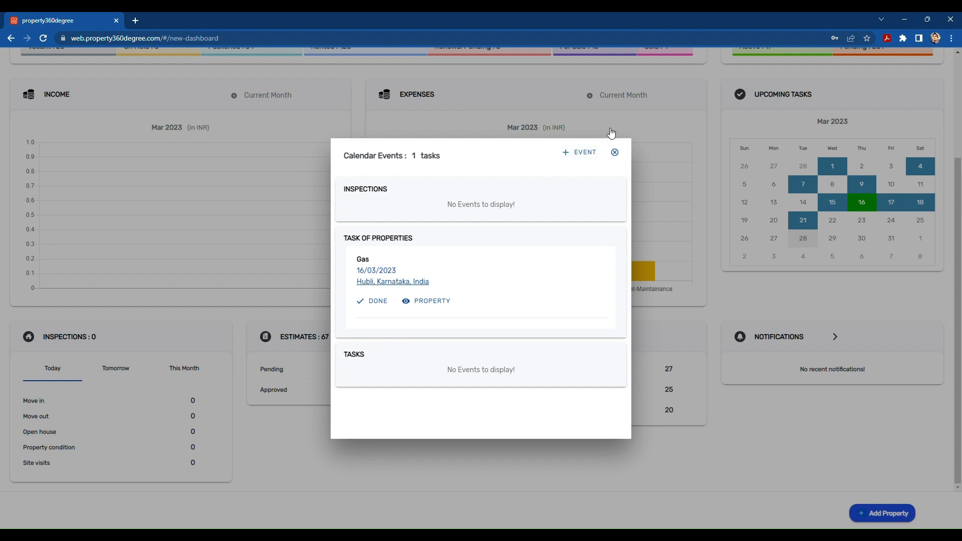
click(615, 153)
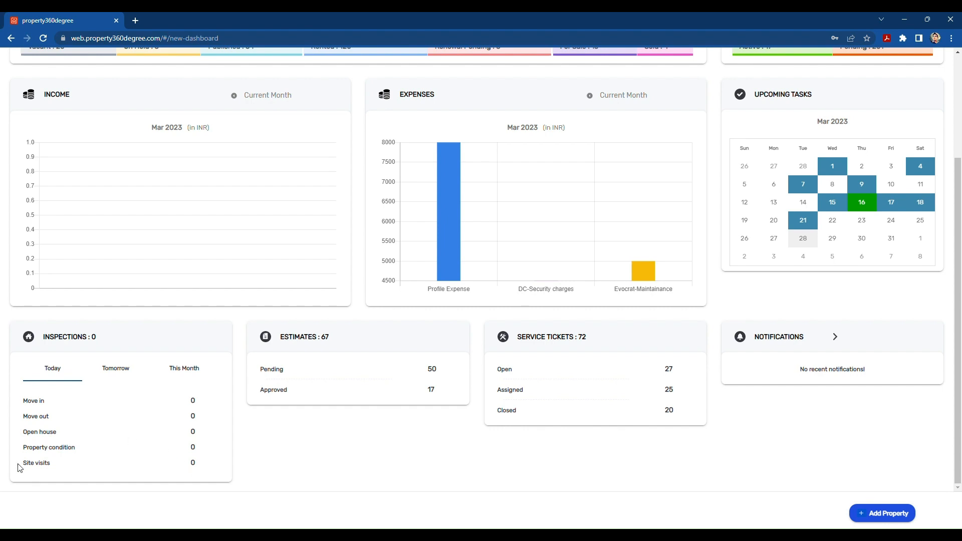
Step: Look up the pending estimates, view the details of estimate 104, and return to the dashboard
scroll(222, 488, up, 2)
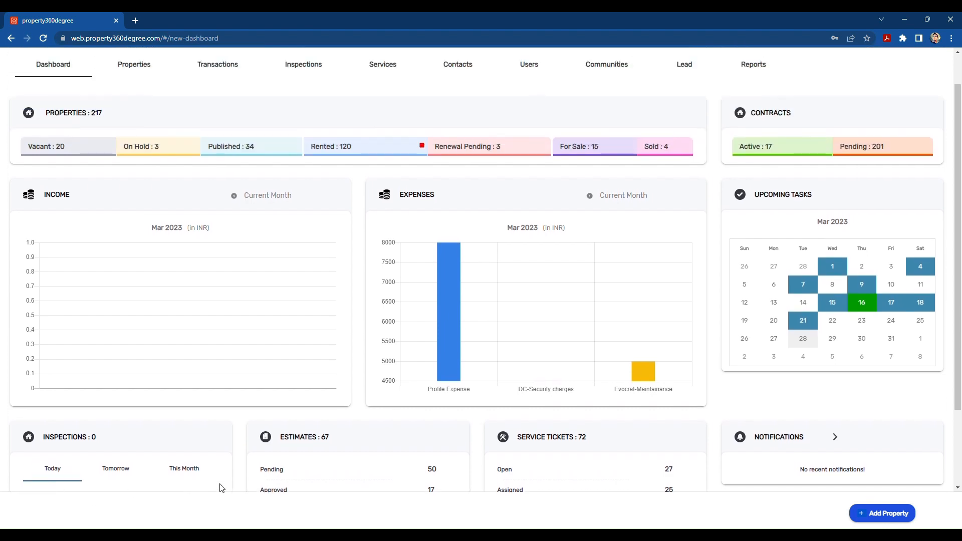
scroll(222, 488, down, 2)
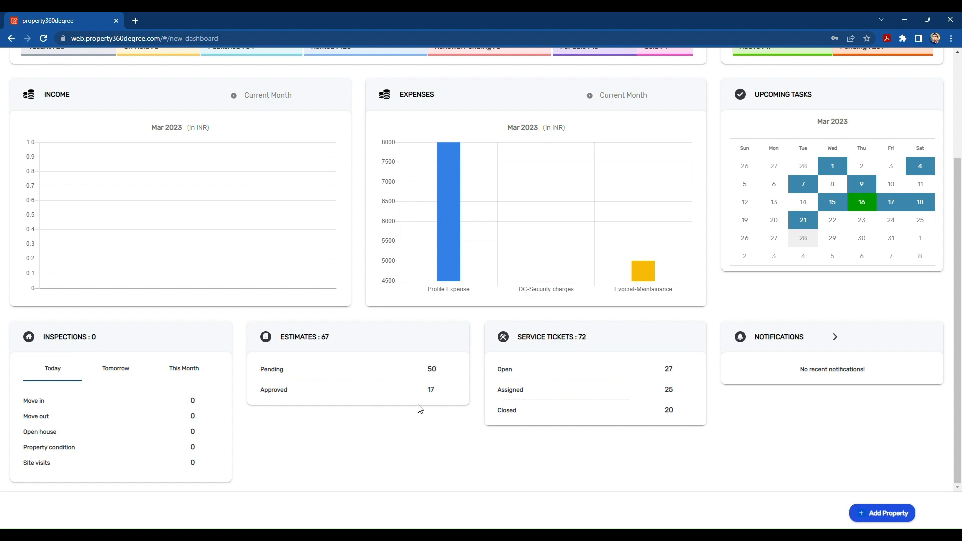
click(434, 371)
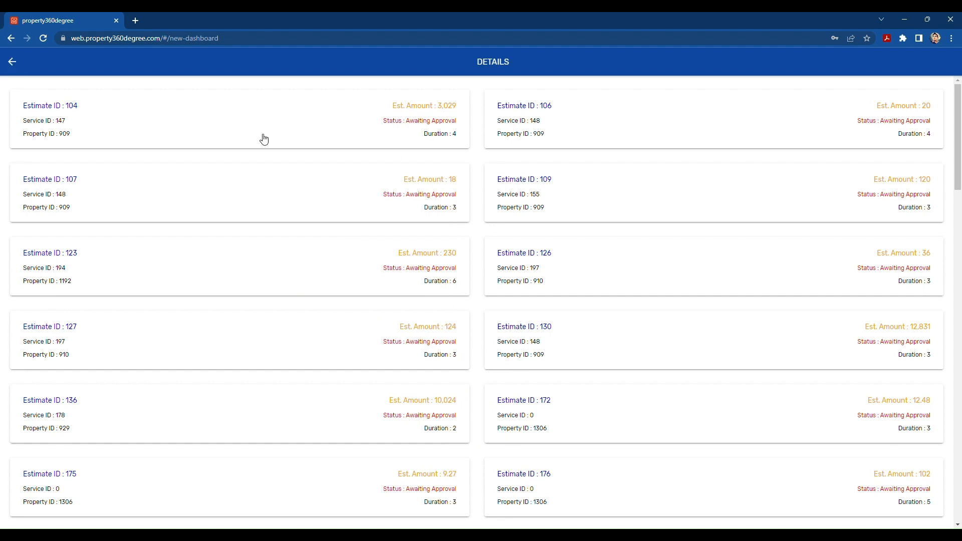
click(432, 110)
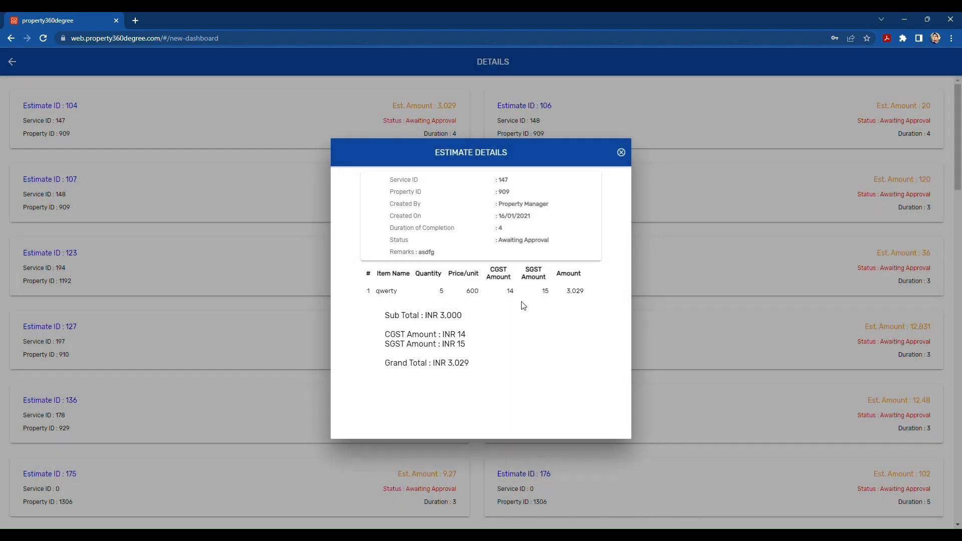
click(622, 153)
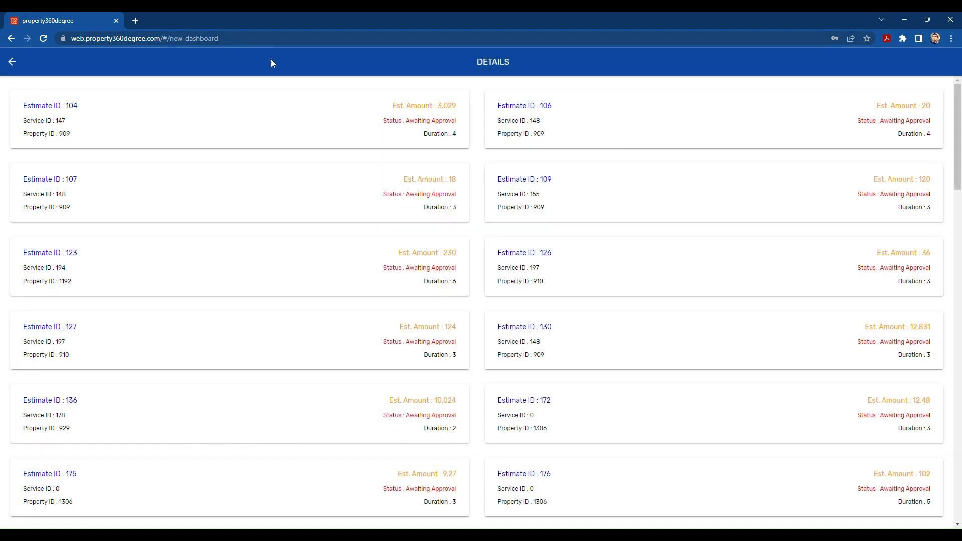
click(12, 63)
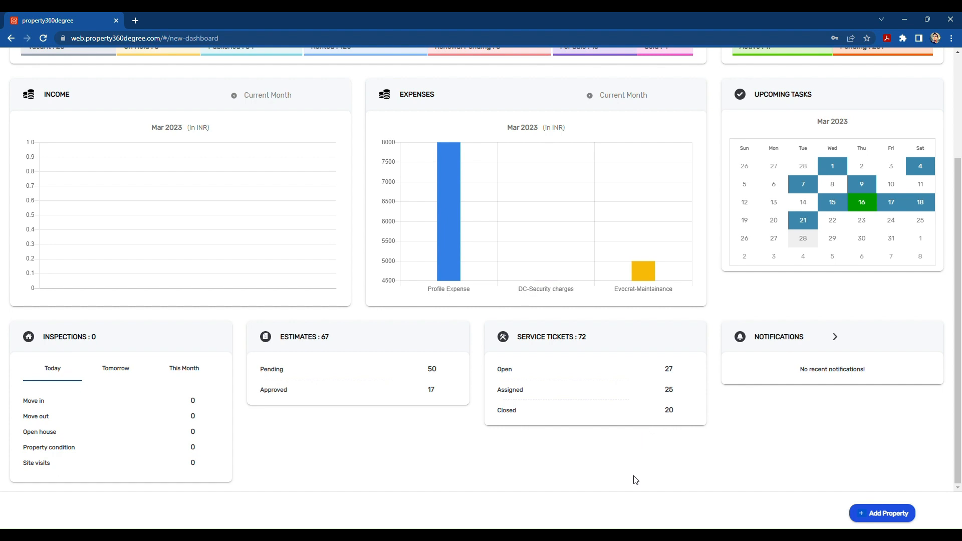
Step: Search the property units for "hub" and clear the search
scroll(636, 480, up, 2)
scroll(636, 481, down, 2)
scroll(635, 480, up, 1)
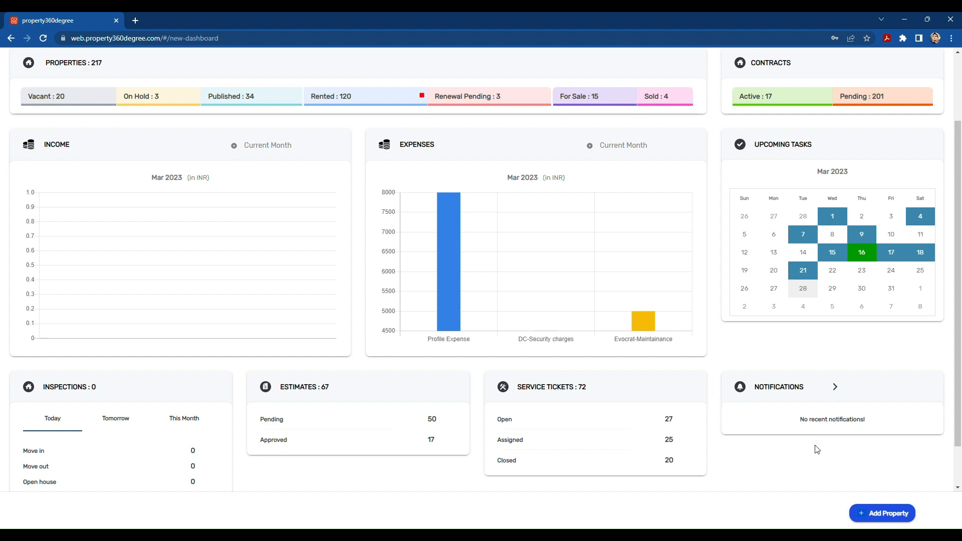
scroll(817, 450, up, 3)
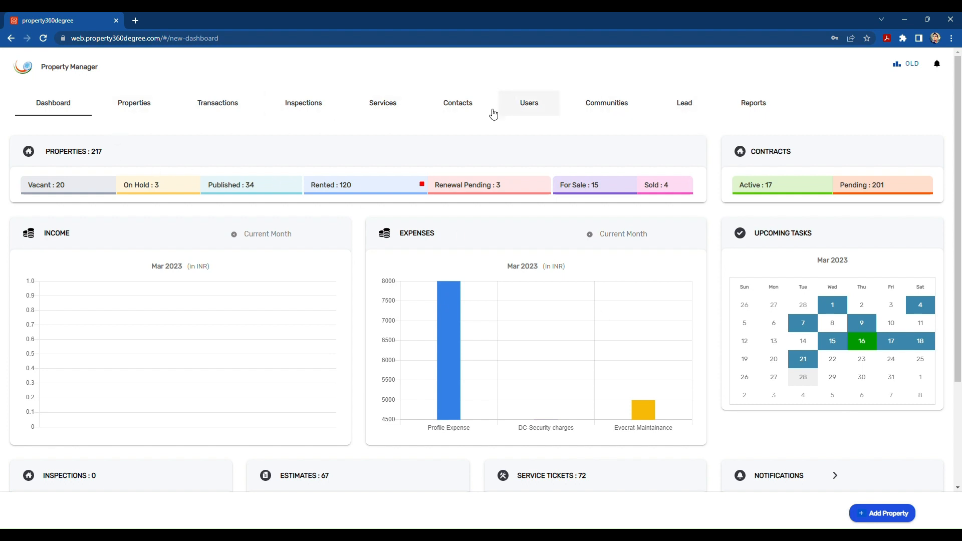
click(142, 111)
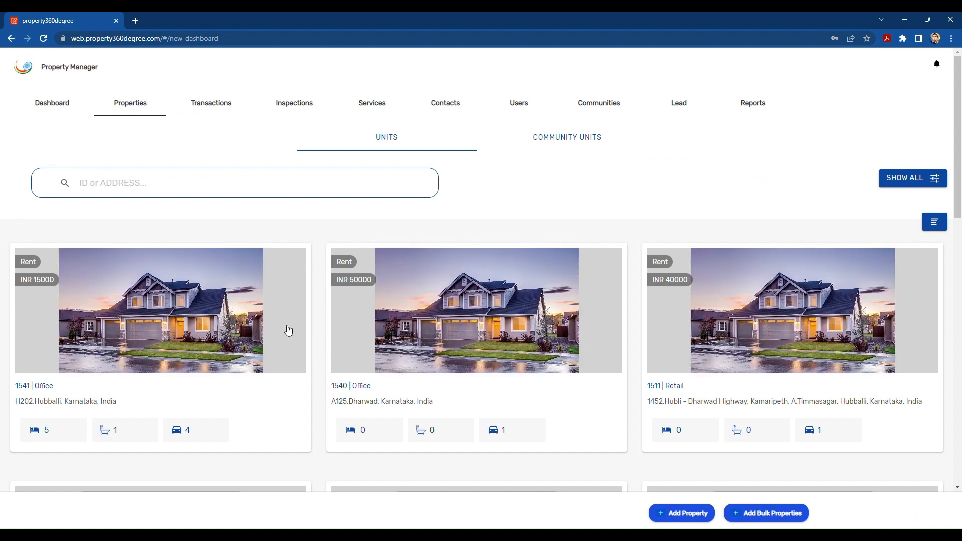
click(267, 187)
text(hub)
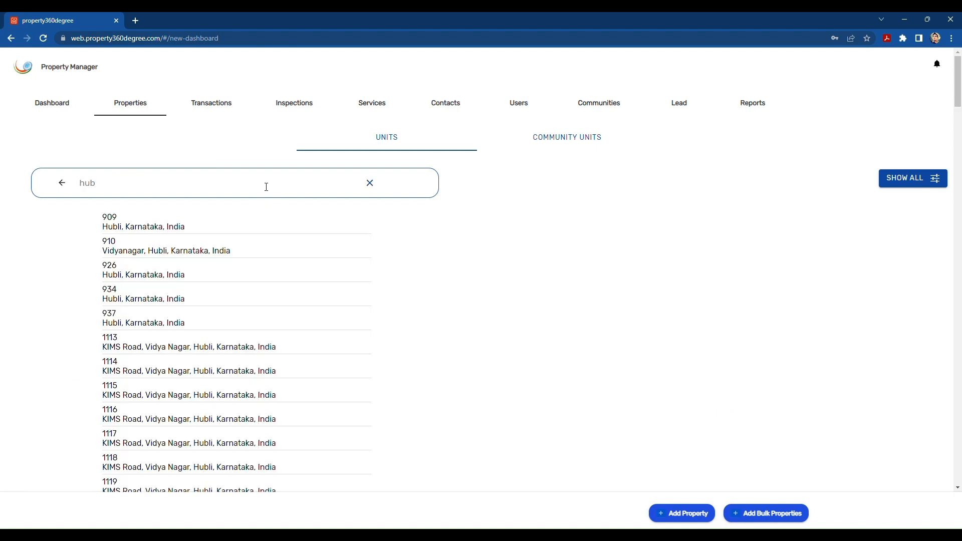
click(370, 182)
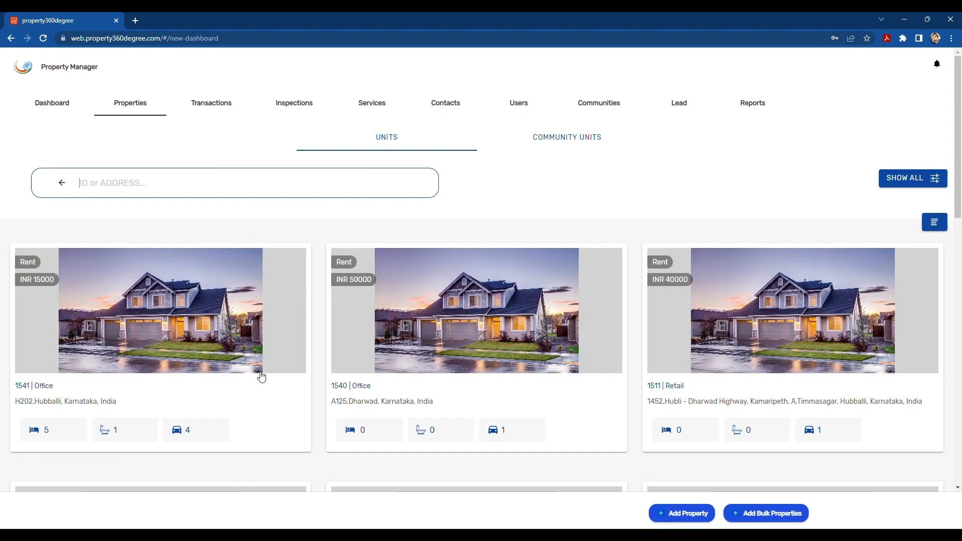
Step: View the profile of office property 1541 and its list of further sections, and return to the property list
click(200, 349)
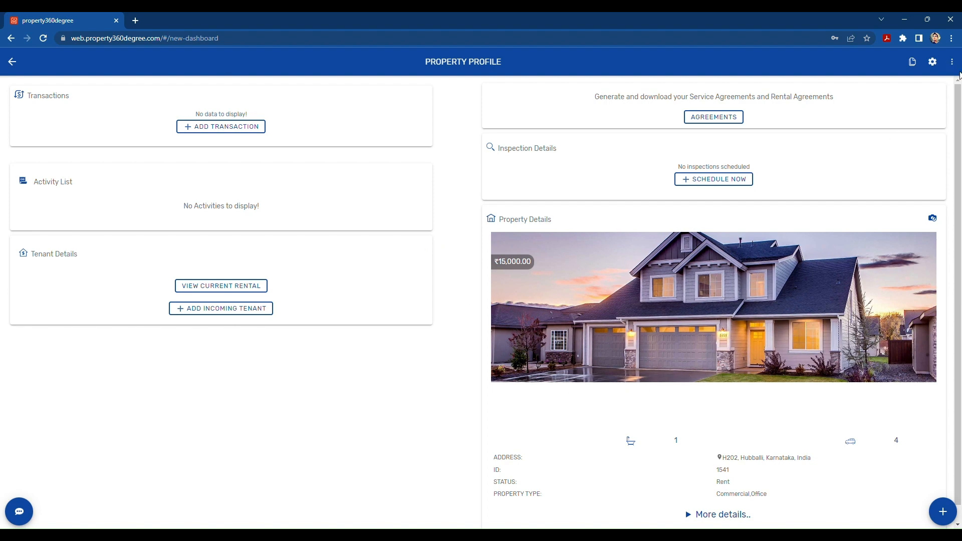
click(954, 62)
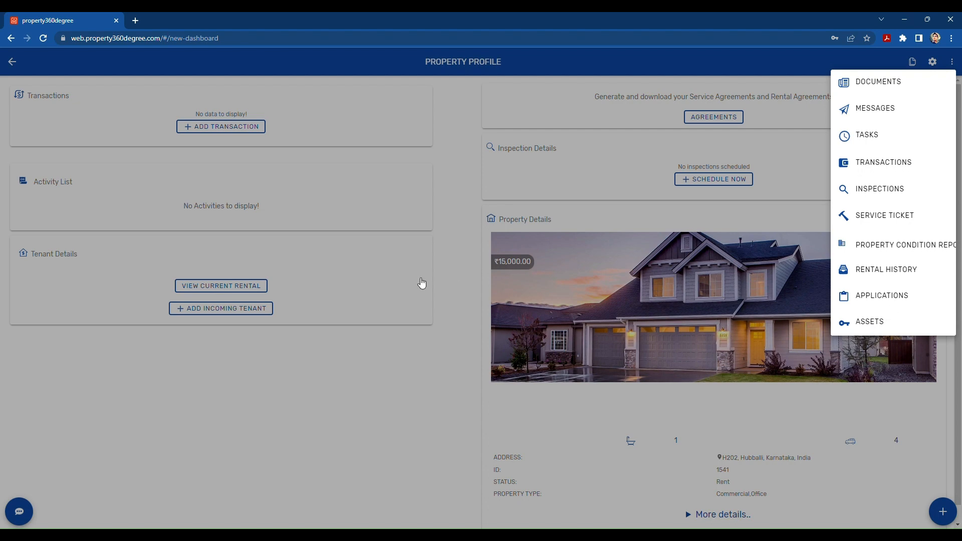
click(17, 63)
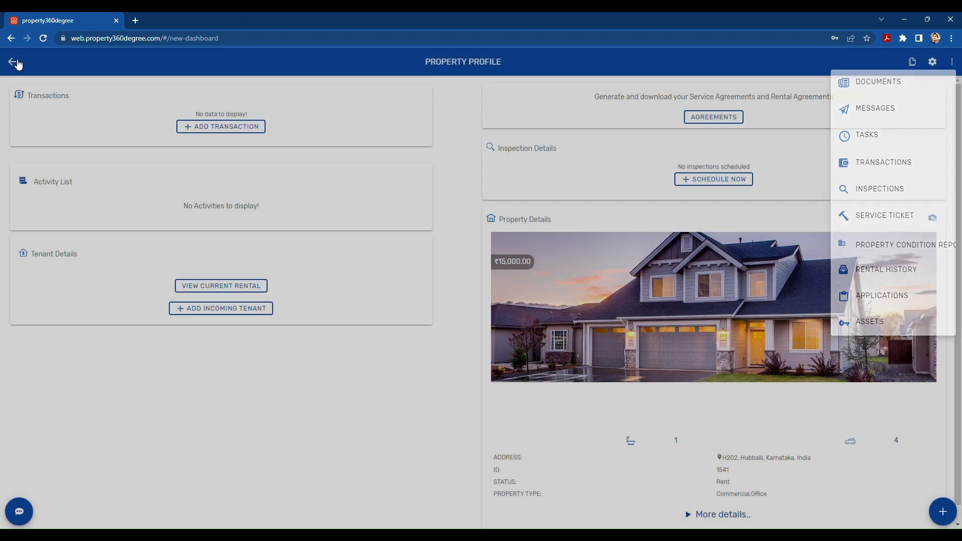
click(13, 61)
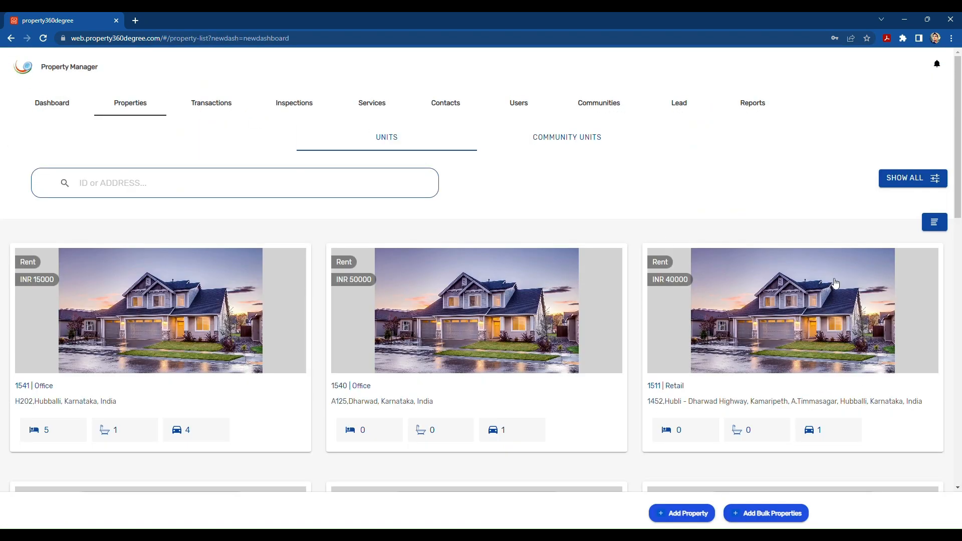
Step: Look through the transactions list, extending it twice to show older entries
click(226, 108)
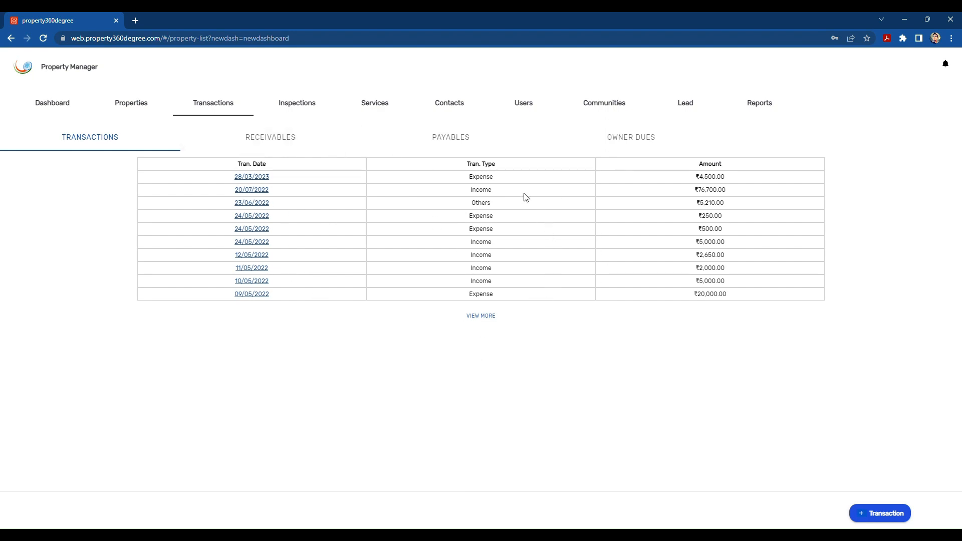
click(487, 316)
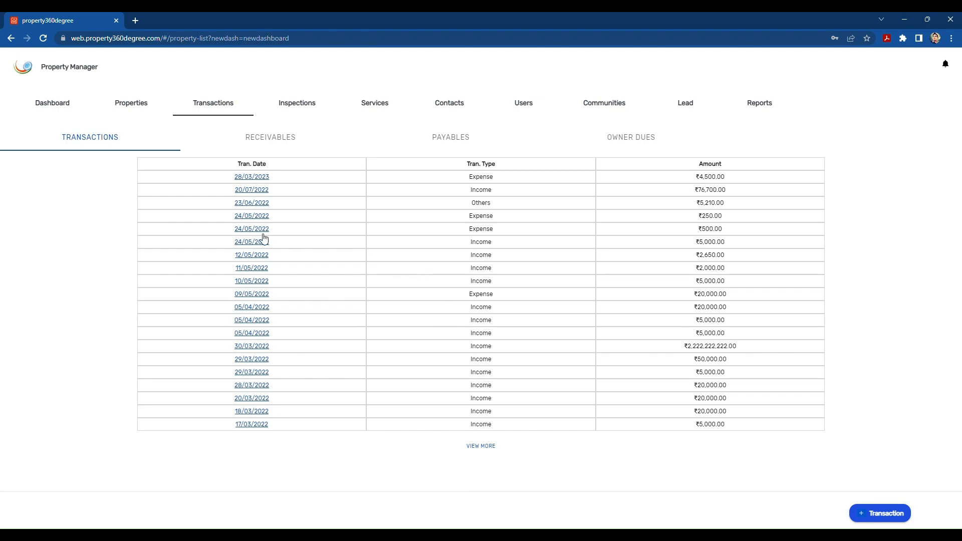
click(481, 448)
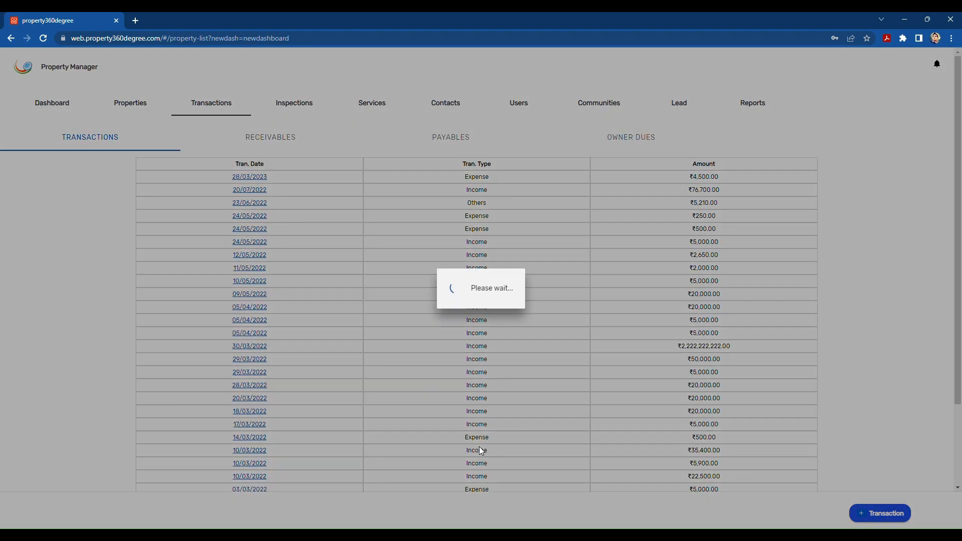
scroll(484, 450, down, 3)
scroll(485, 451, up, 3)
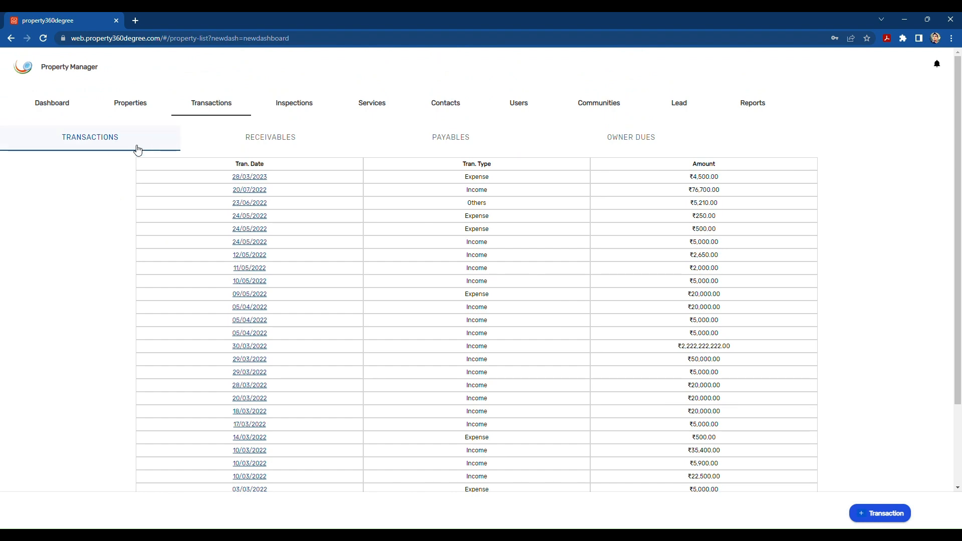
Step: View the receivables and payables, and compare the pending and received owner dues
click(288, 147)
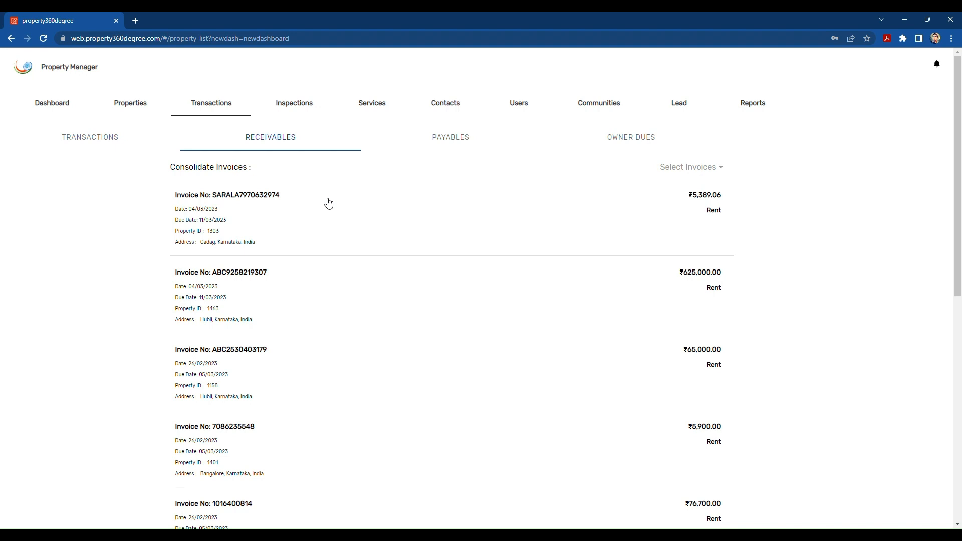
click(466, 147)
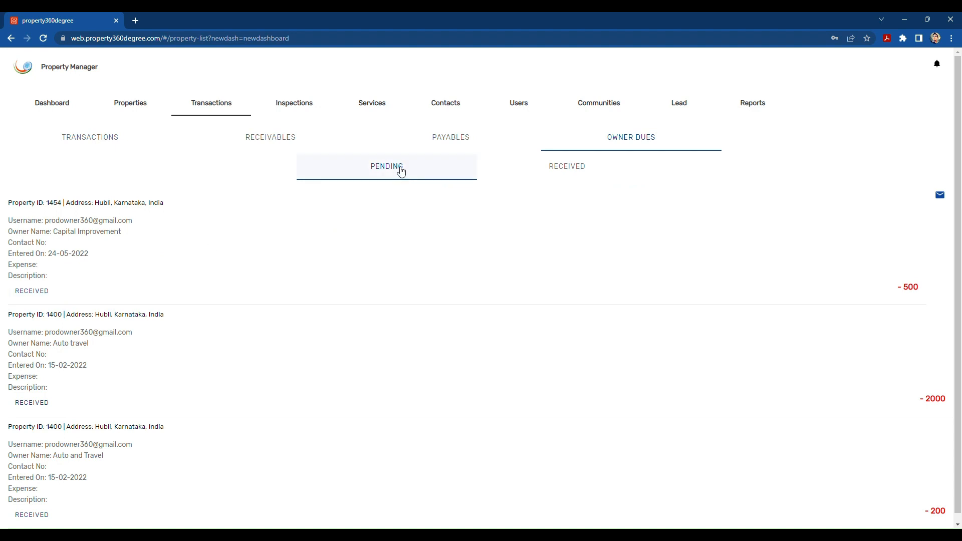
click(574, 171)
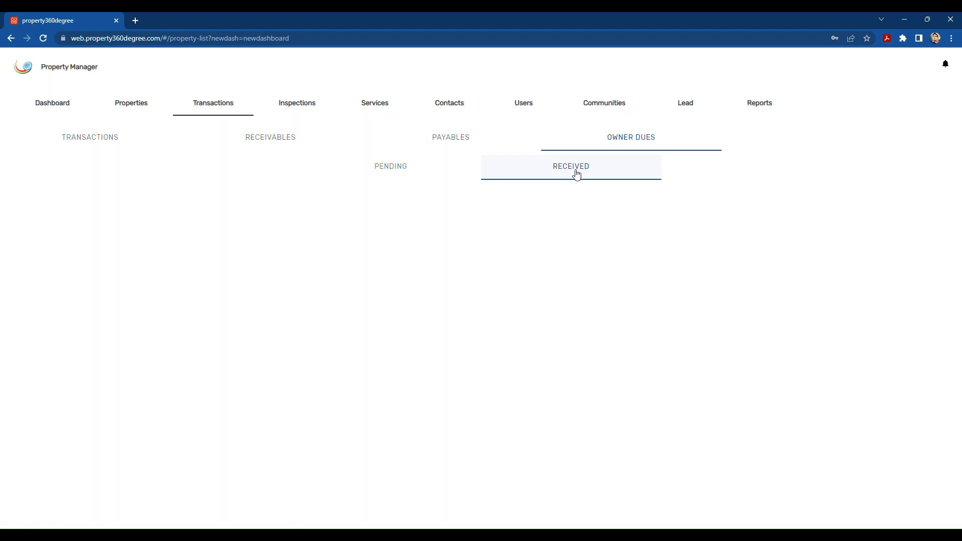
click(401, 173)
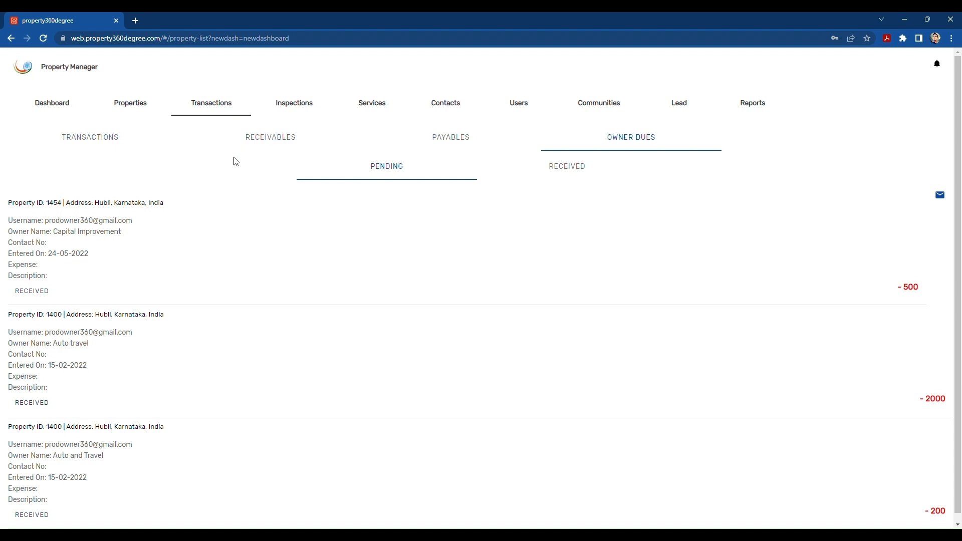
Step: Go through the transactions, receivables, payables and owner dues once more, and examine the pending owner dues entries
click(110, 144)
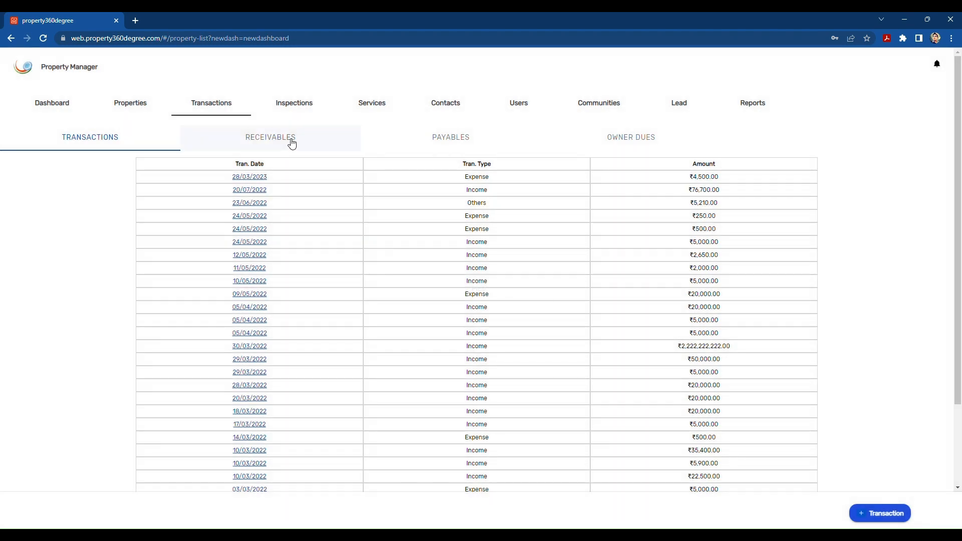
click(291, 144)
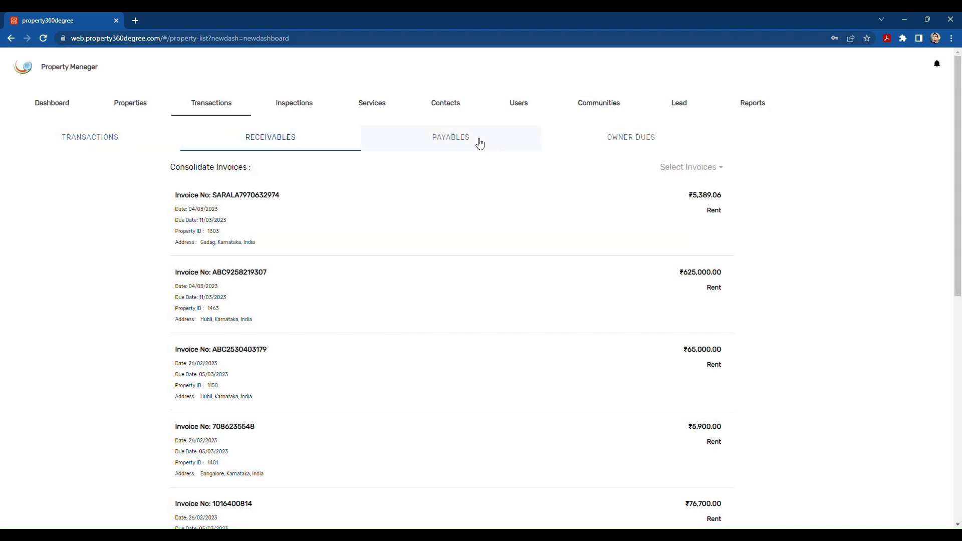
click(479, 144)
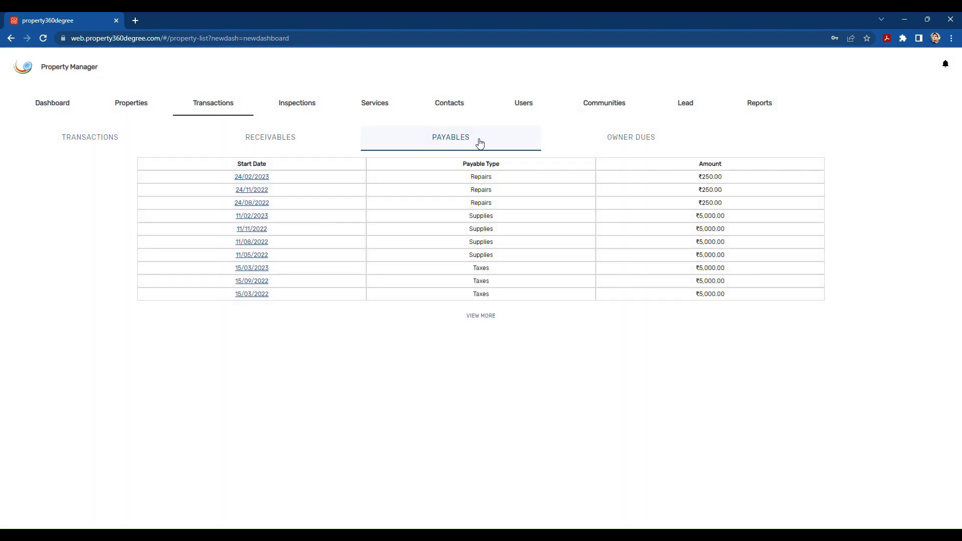
click(638, 143)
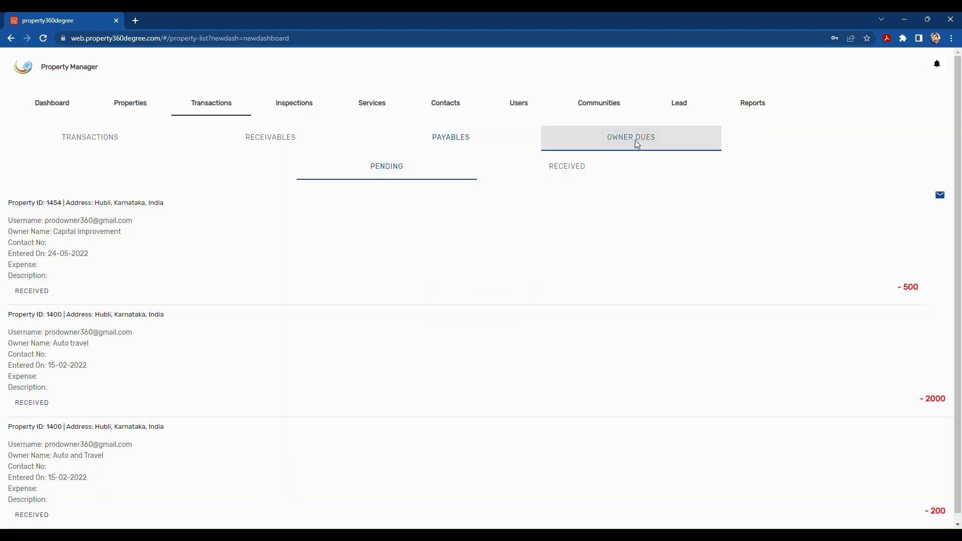
scroll(555, 392, down, 1)
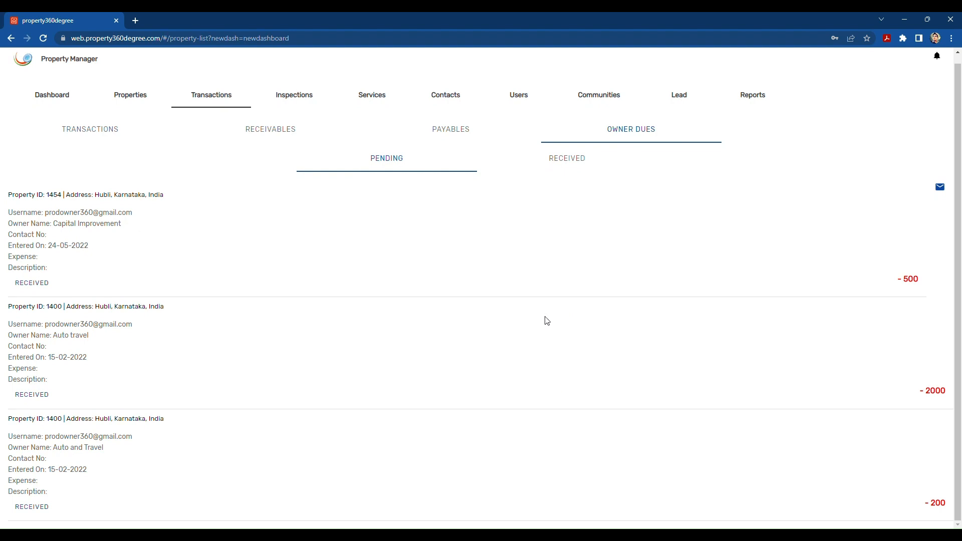
scroll(548, 321, up, 1)
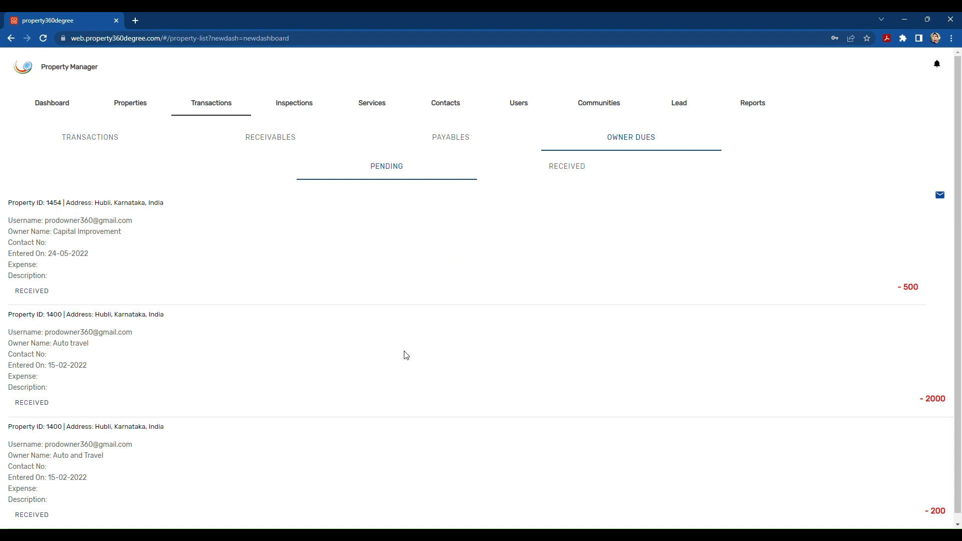
Step: Look up the inspection types and assignable users in a new inspection form, and close it without submitting
click(300, 106)
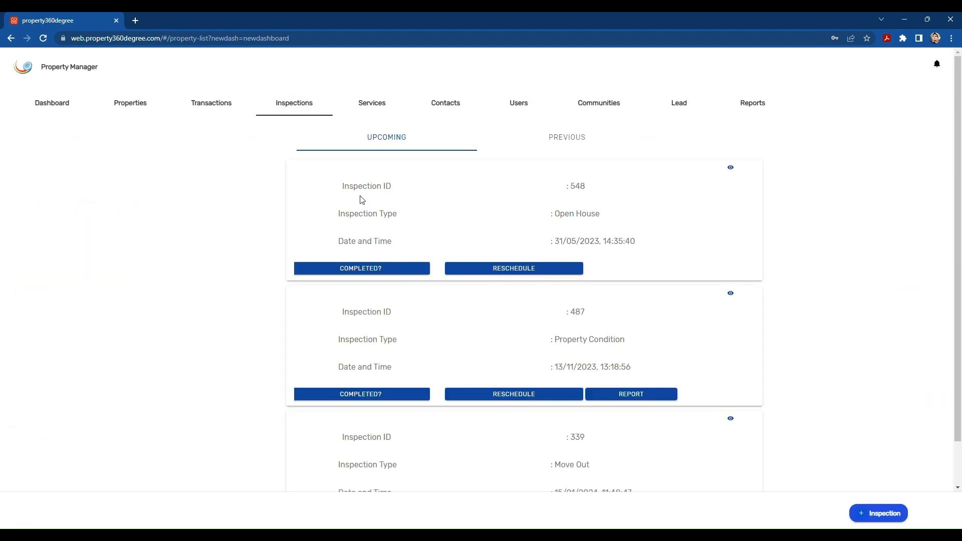
click(888, 515)
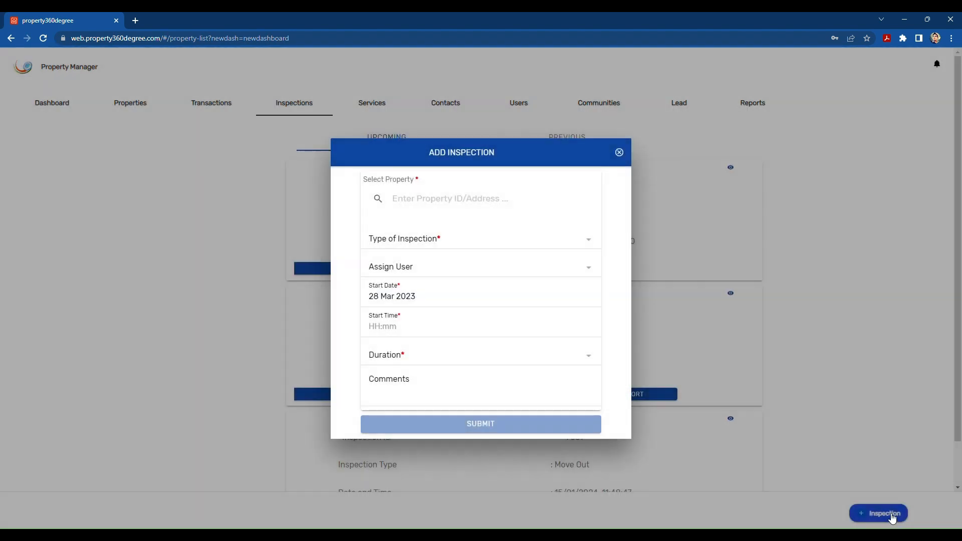
click(592, 242)
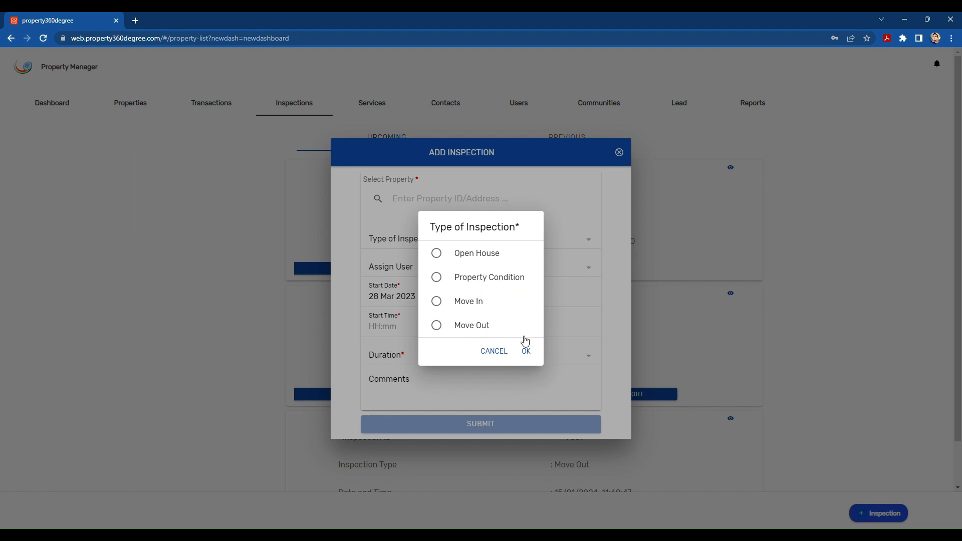
click(494, 352)
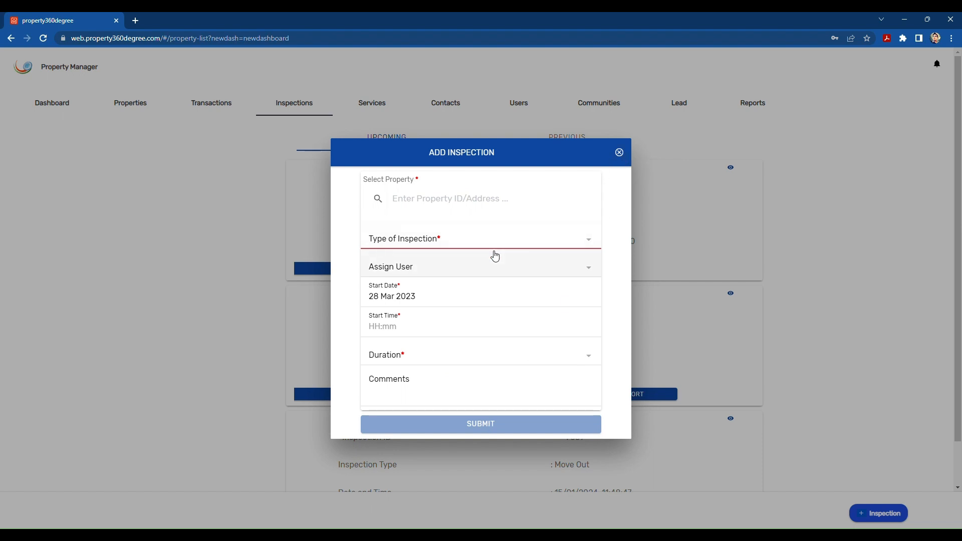
click(463, 277)
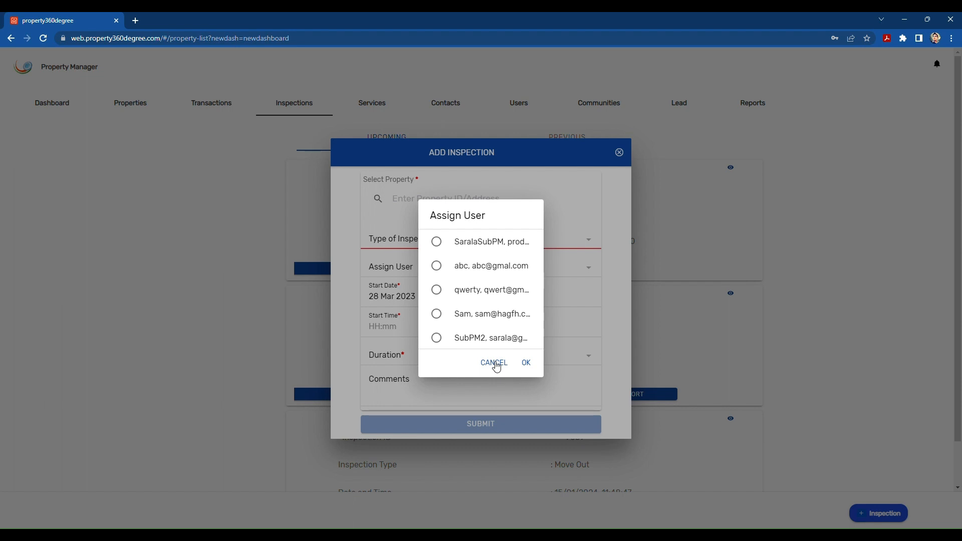
click(617, 235)
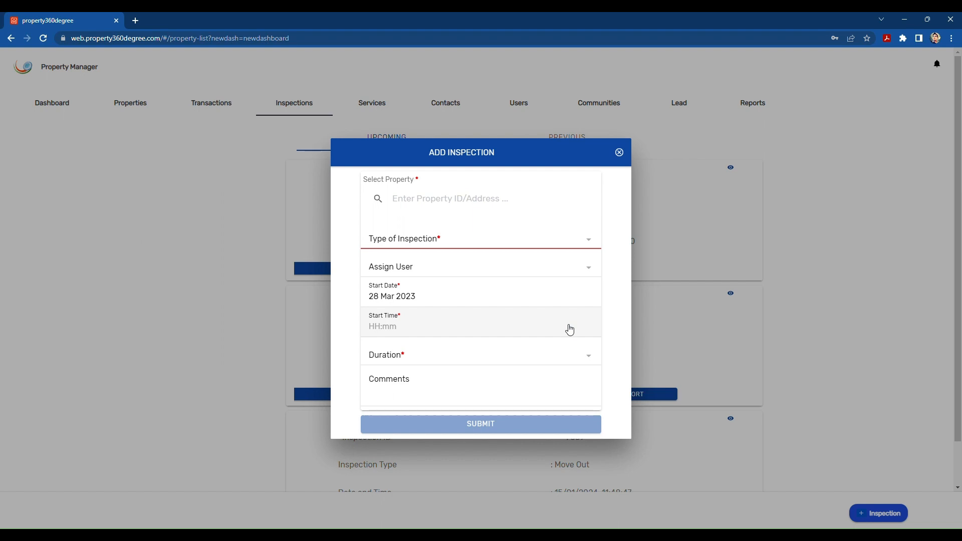
click(620, 152)
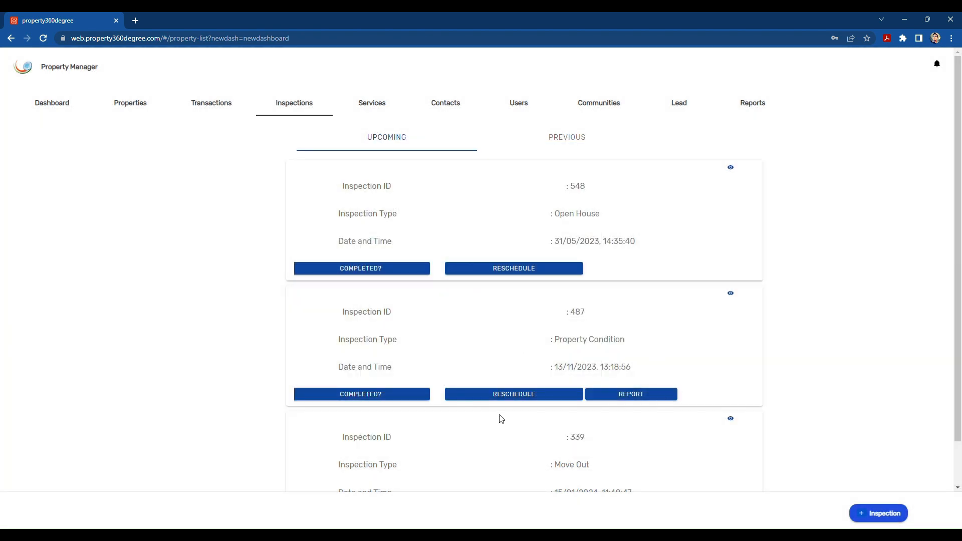
Step: Check the property condition reports of inspection 487 and look over the upcoming inspections
click(635, 396)
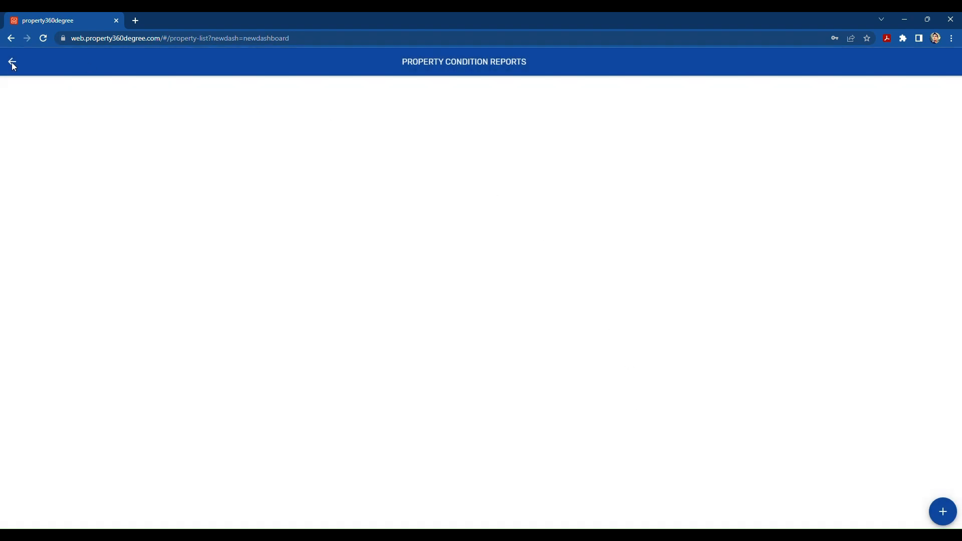
click(12, 61)
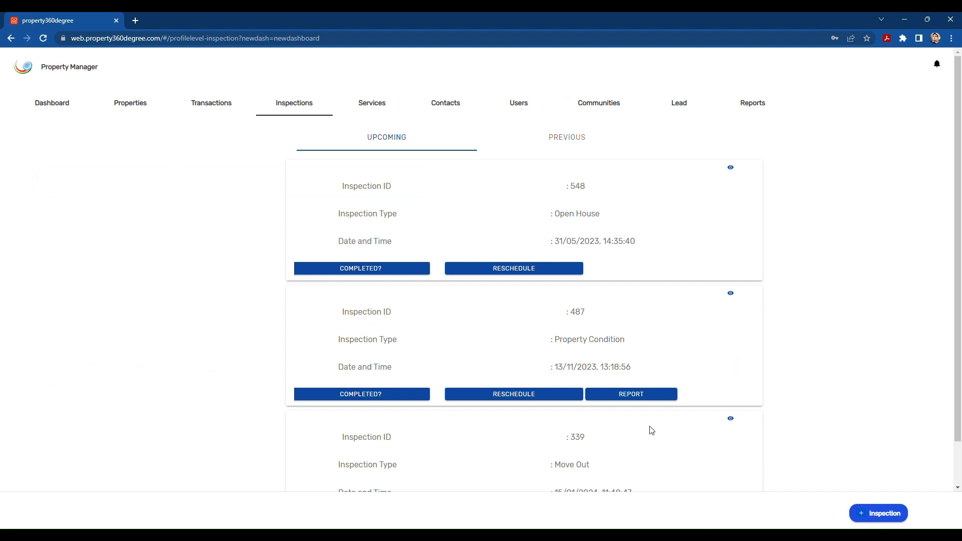
scroll(652, 430, down, 1)
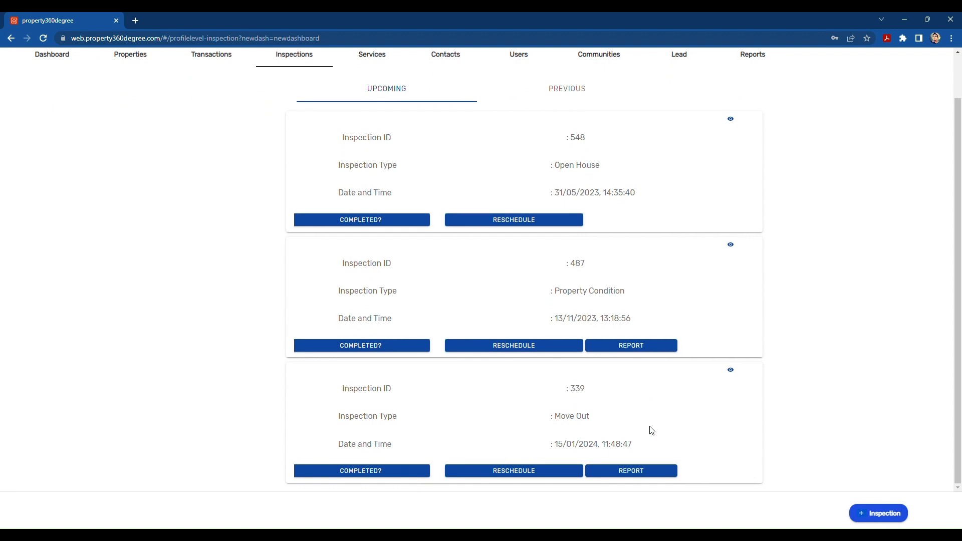
scroll(652, 430, up, 1)
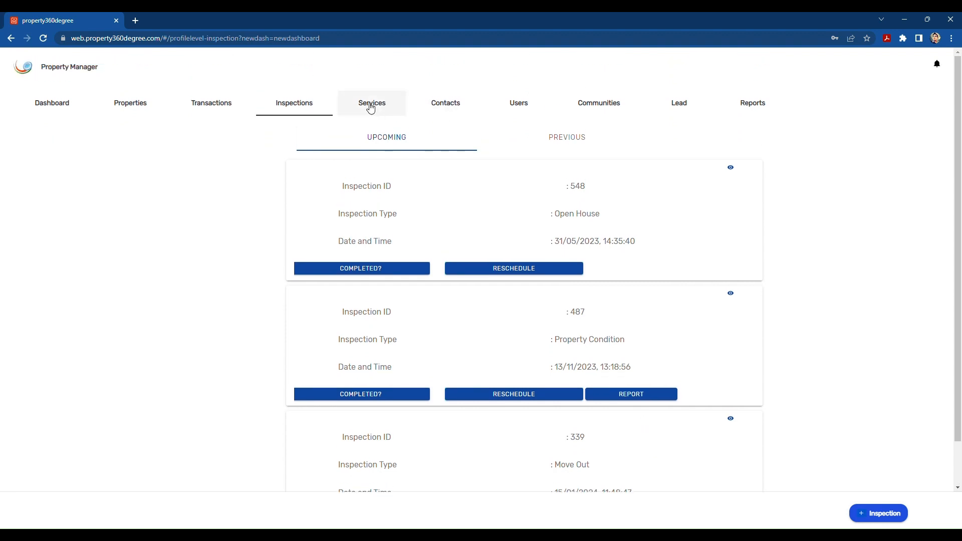
Step: View the details of service ticket 306 and its message contacts, and return to the ticket
click(371, 105)
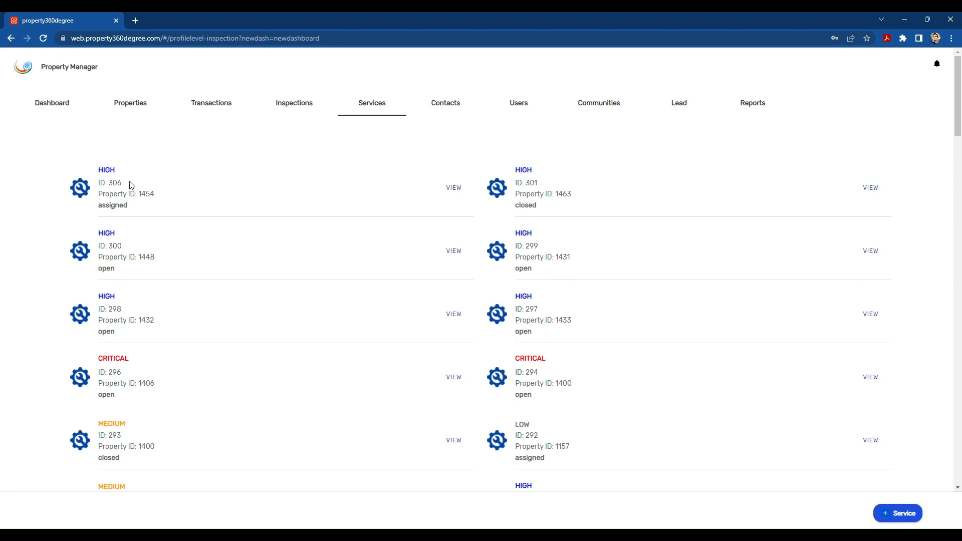
click(454, 188)
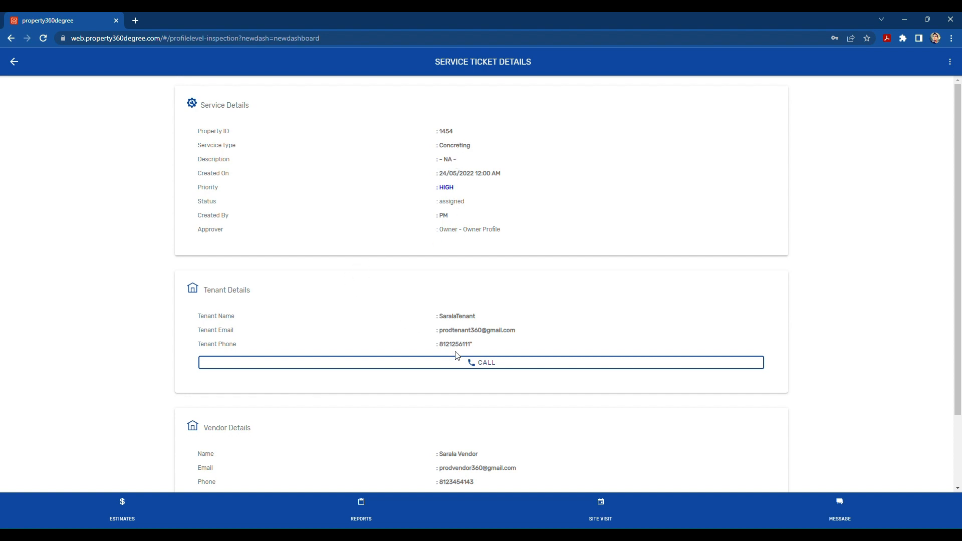
scroll(459, 356, down, 2)
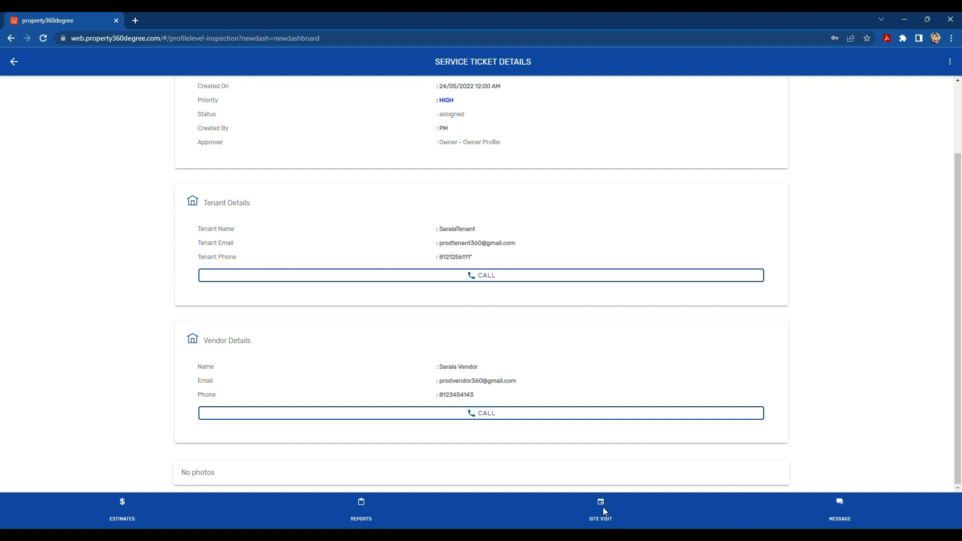
click(842, 522)
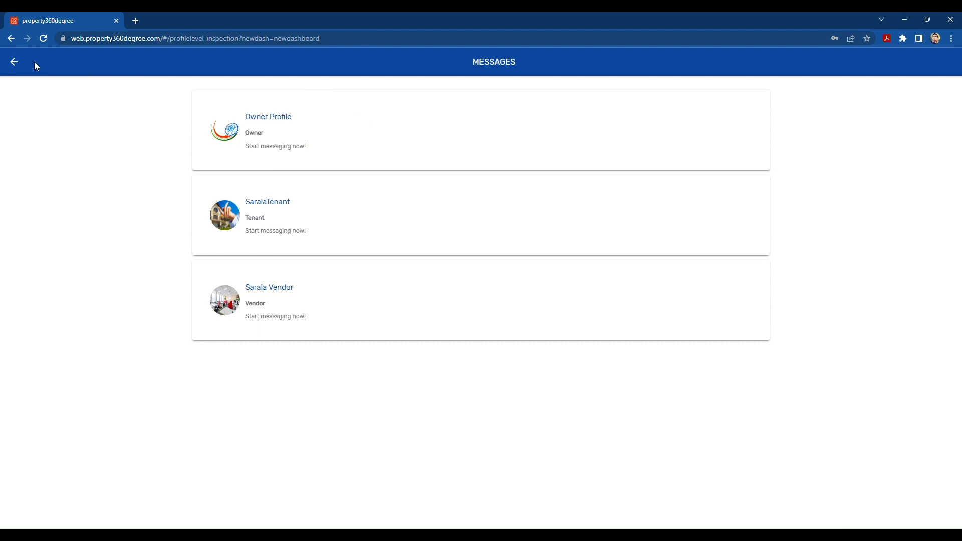
click(17, 62)
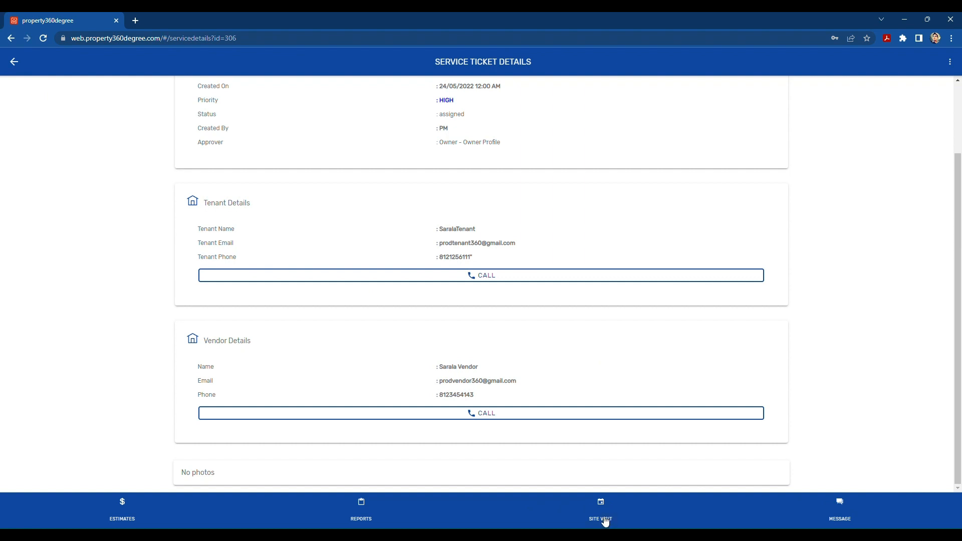
Step: Look up the service title options in a new service report for ticket 306, and return to the ticket without saving
click(369, 520)
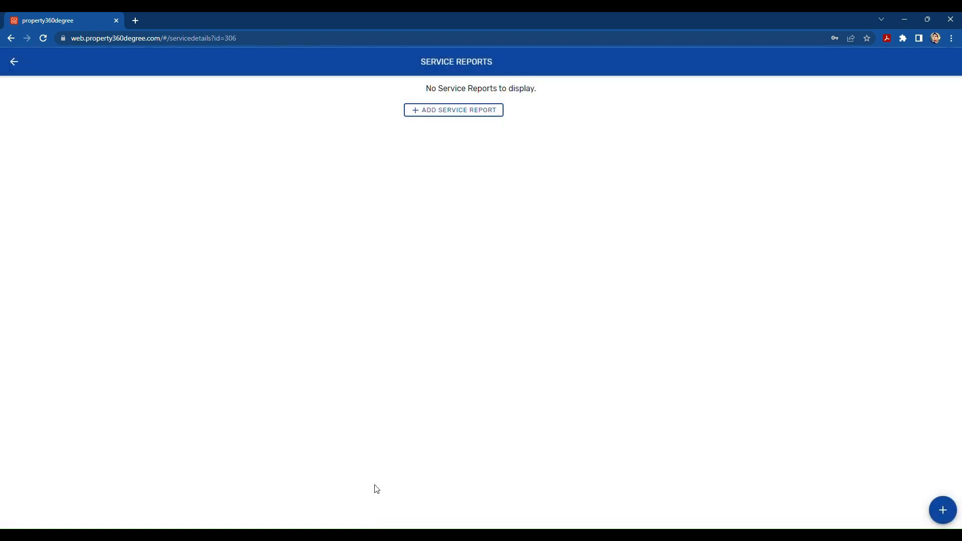
click(482, 113)
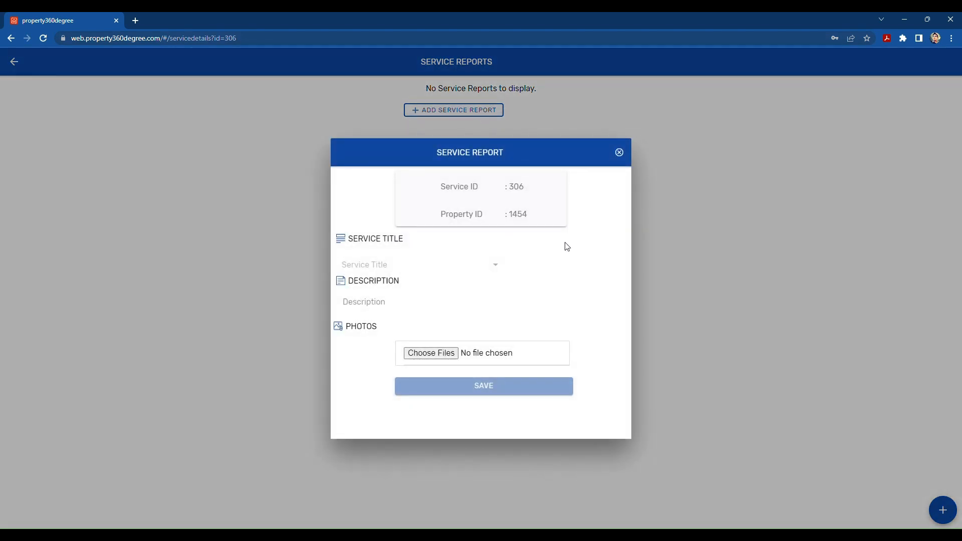
click(499, 270)
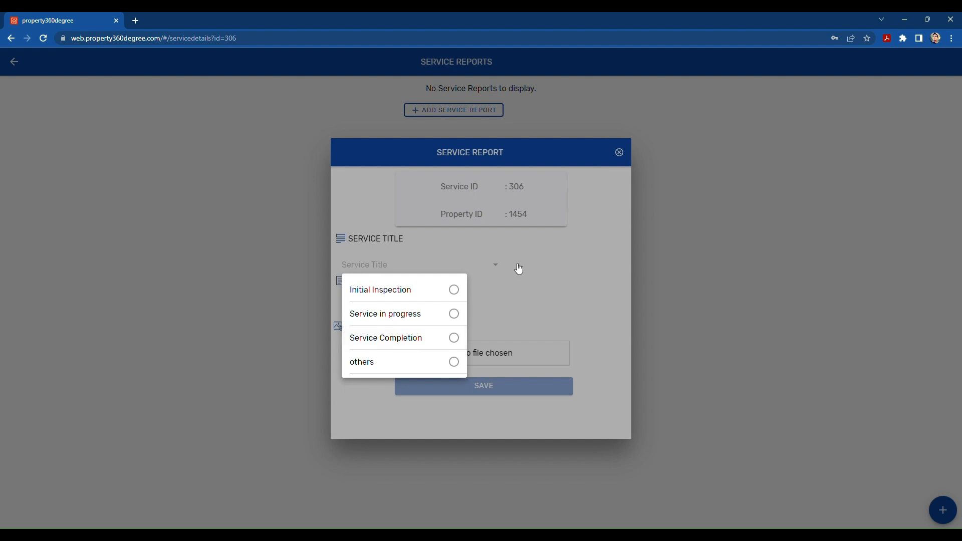
click(625, 153)
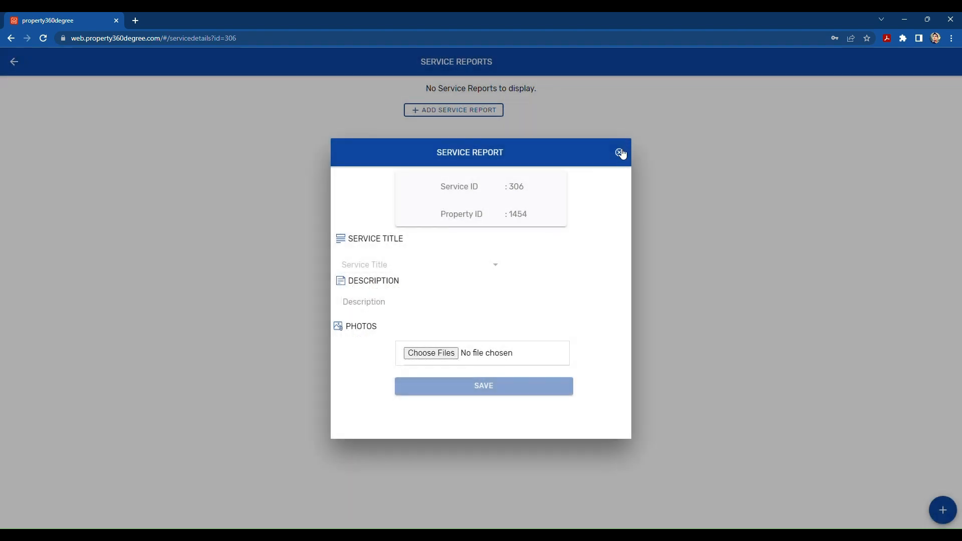
click(625, 152)
click(14, 62)
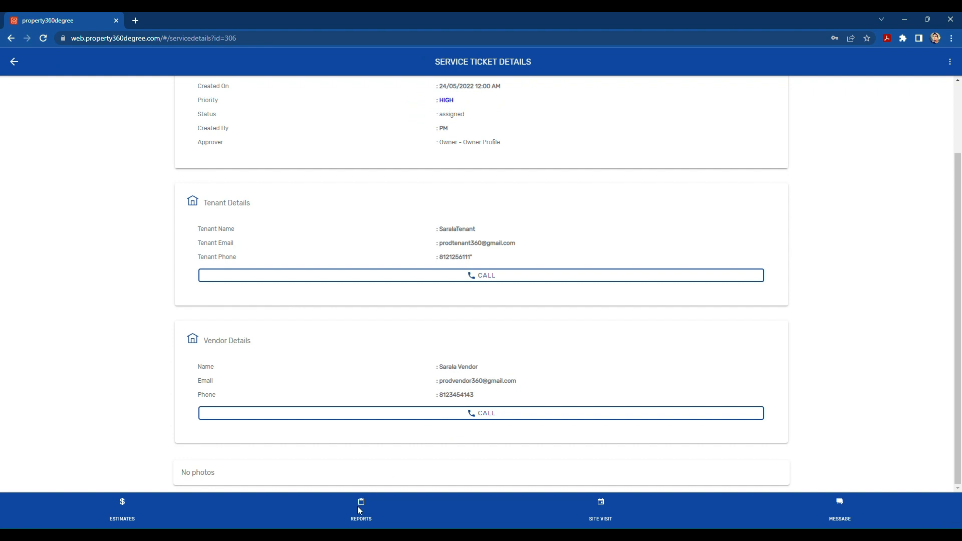
Step: View the details of the estimate for service ticket 306, close them, and return to the services list
click(127, 522)
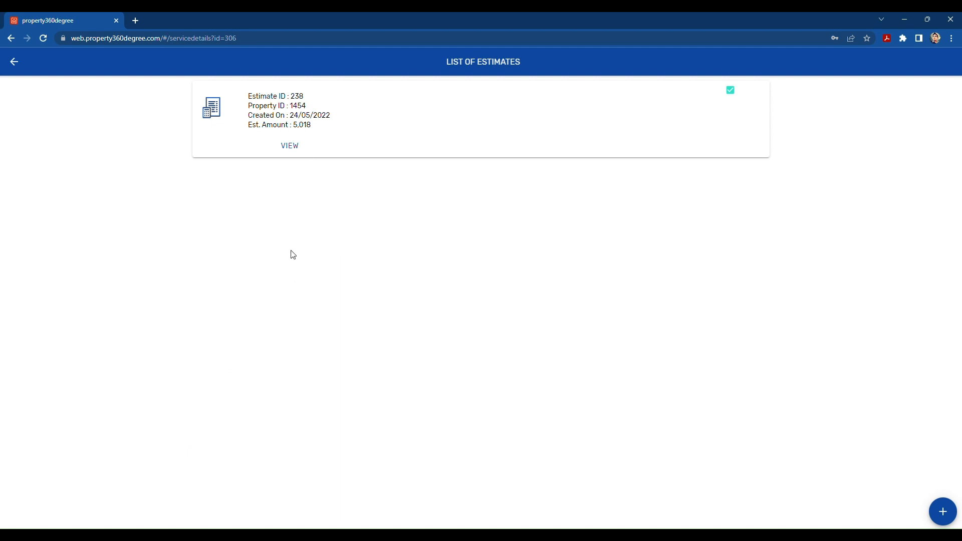
click(296, 145)
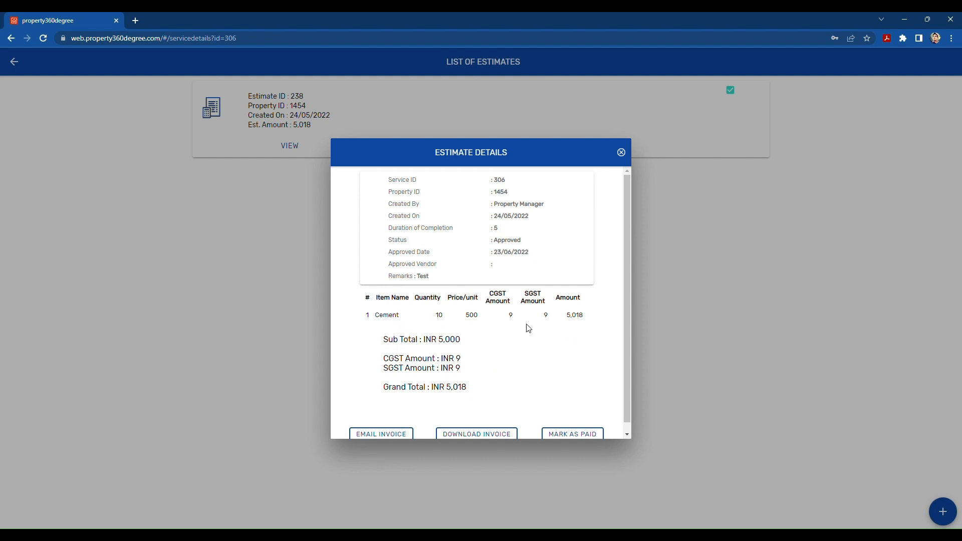
scroll(526, 326, down, 1)
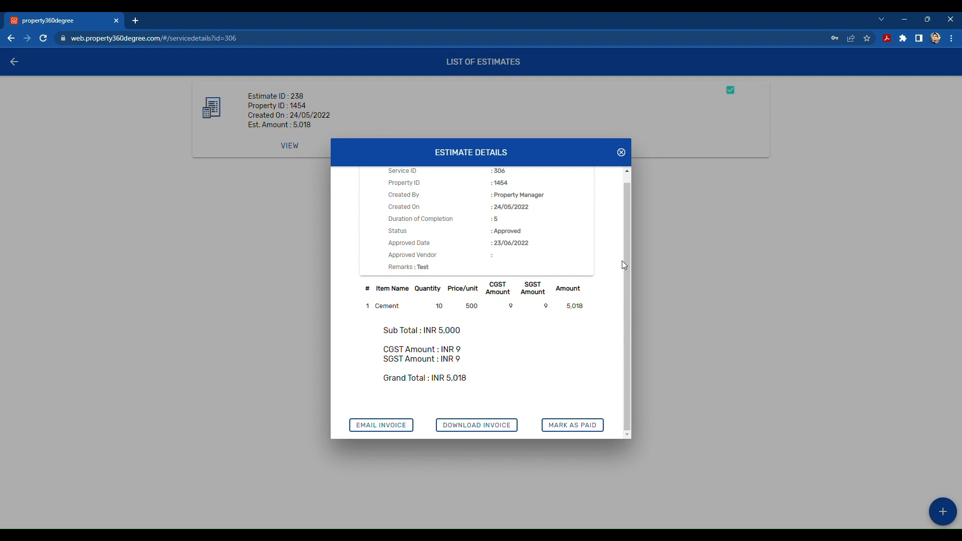
click(622, 153)
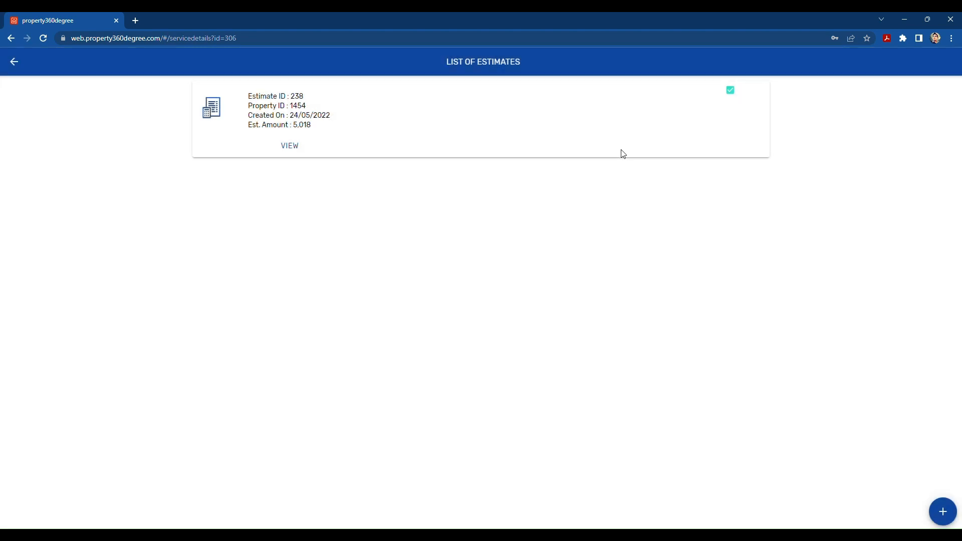
click(20, 67)
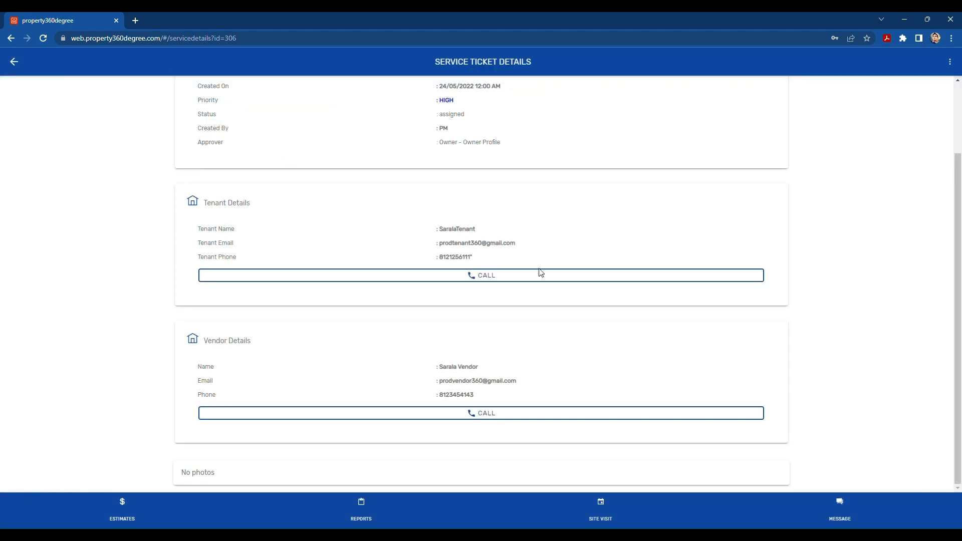
scroll(507, 270, up, 2)
click(14, 63)
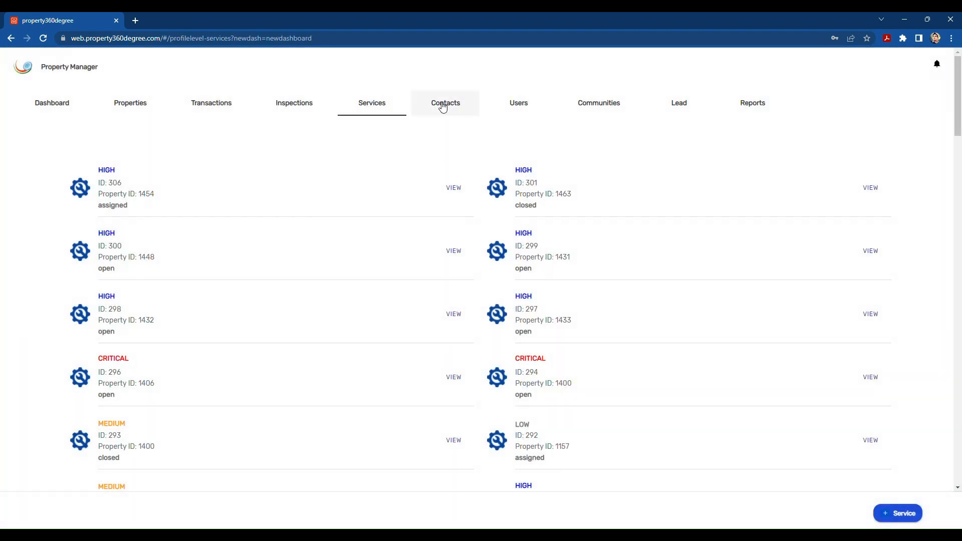
Step: Look over the owner, tenant and vendor contact lists
click(445, 104)
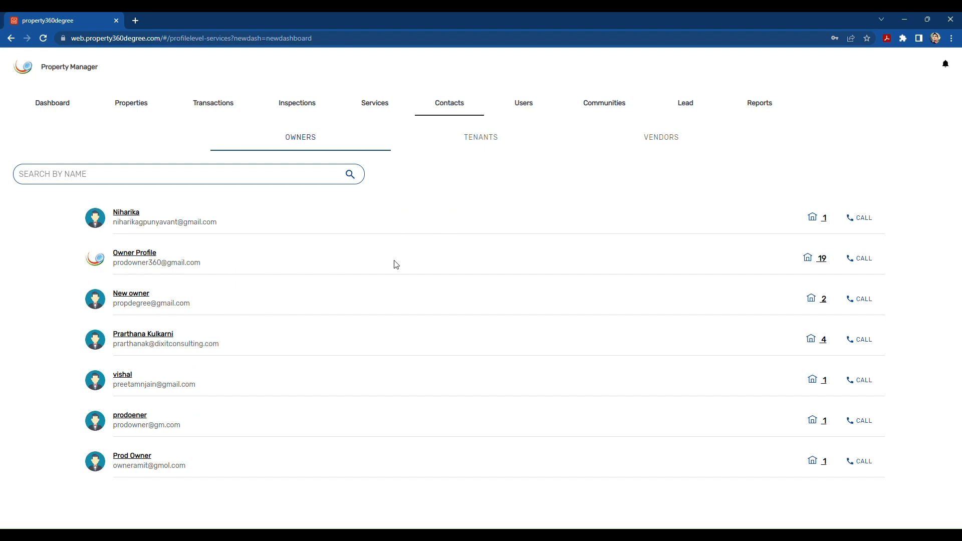
click(475, 136)
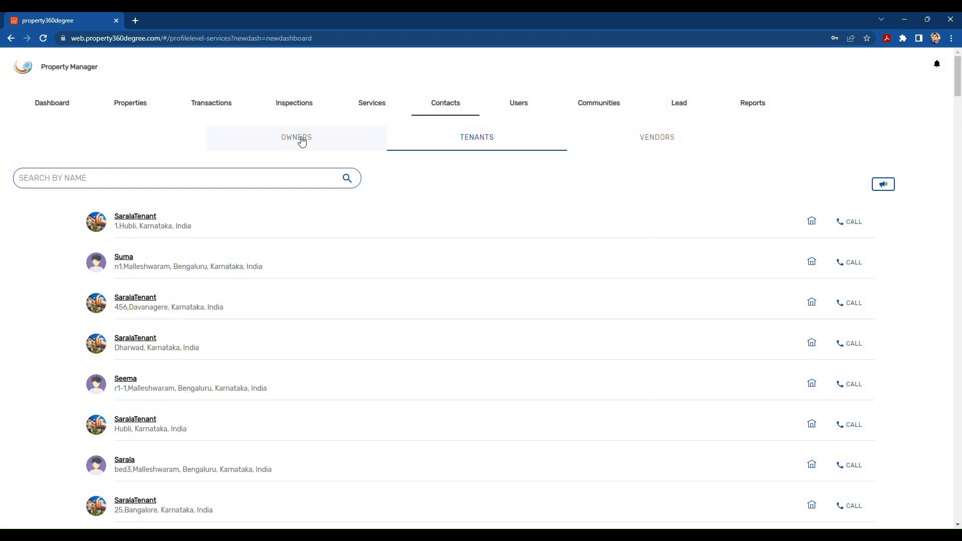
click(682, 142)
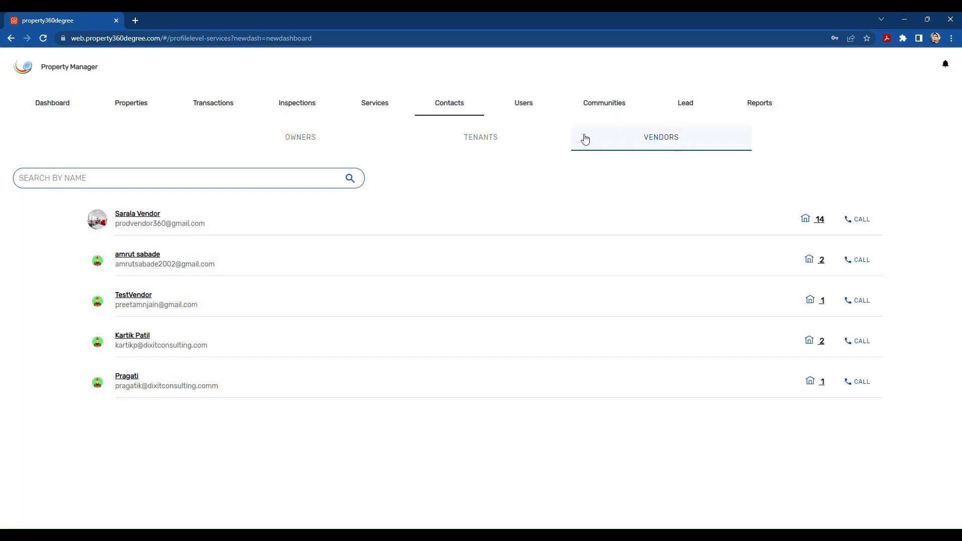
click(508, 142)
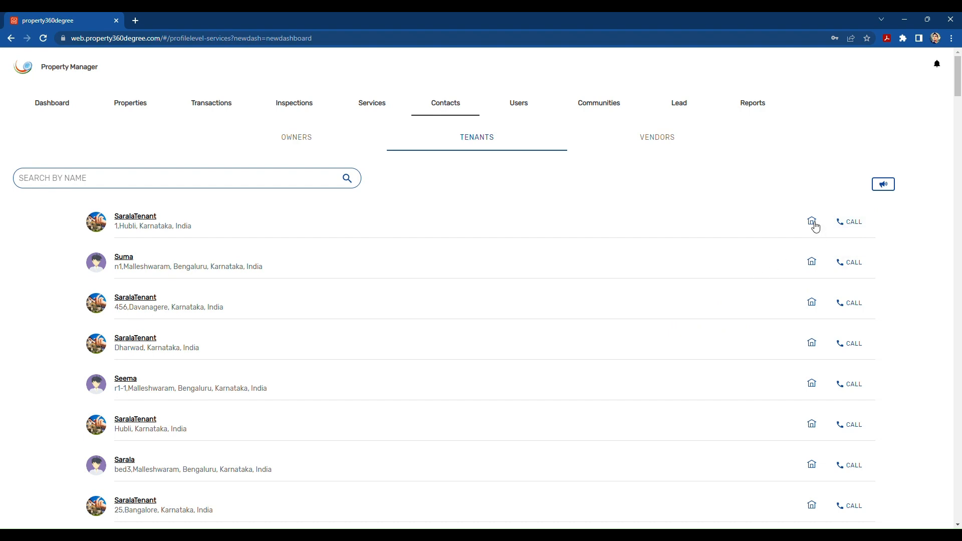
click(667, 138)
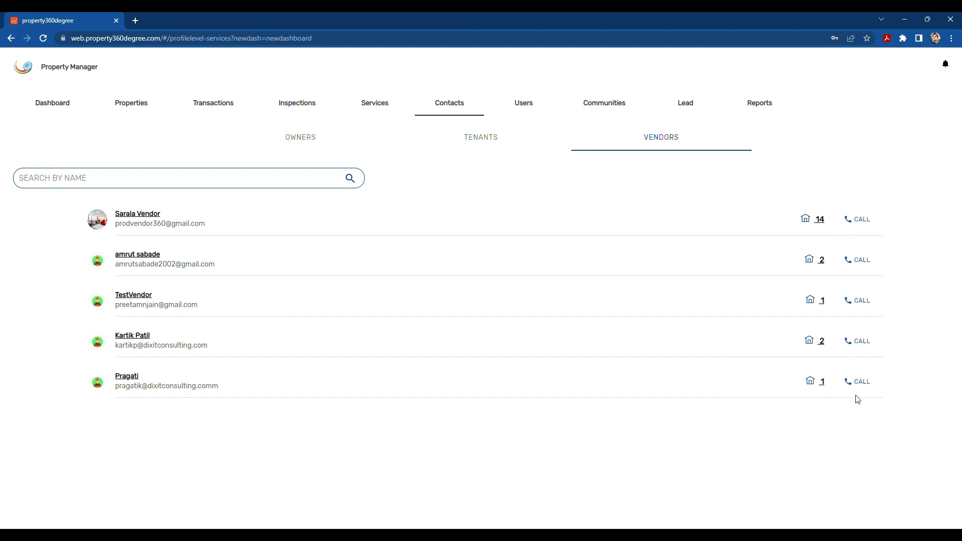
Step: Check the assignable roles of the first listed user, and look over the new user form without submitting it
click(523, 105)
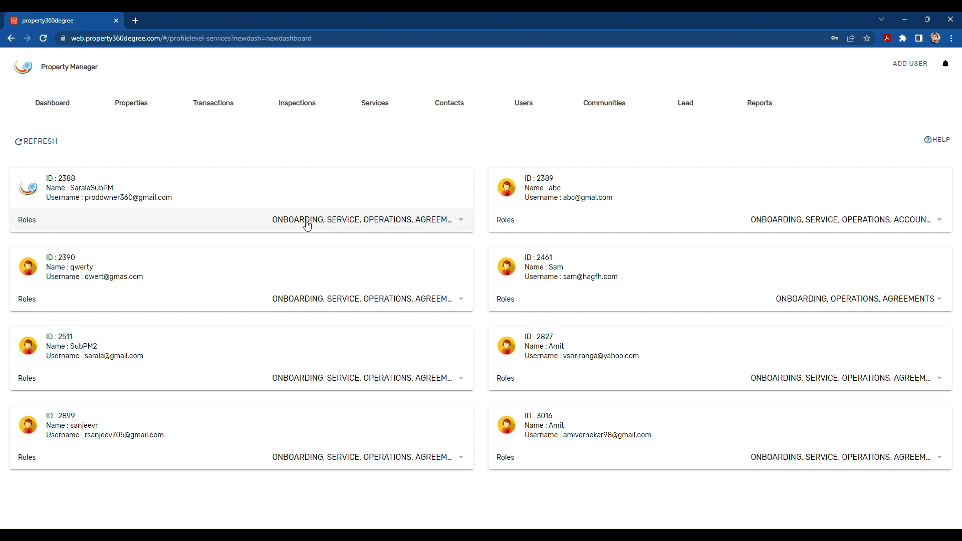
click(461, 222)
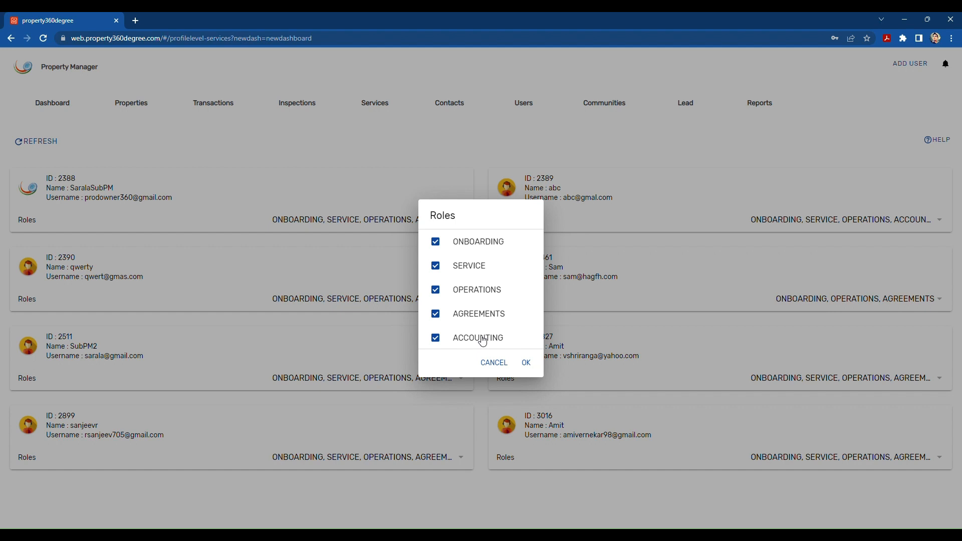
click(433, 245)
click(436, 267)
click(441, 295)
click(436, 315)
click(528, 363)
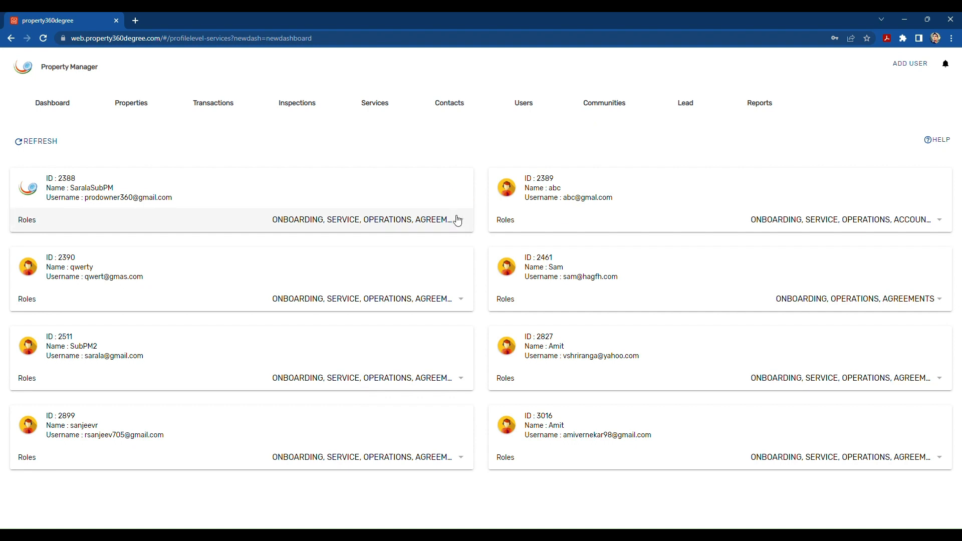
click(921, 65)
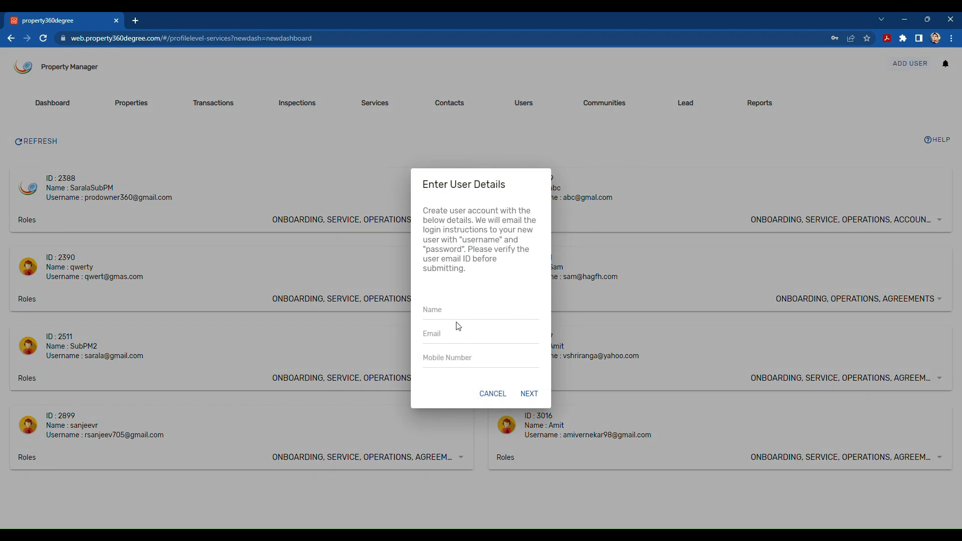
click(504, 399)
Step: Look over the Example Community profile, including its blocks, service tickets and accounting, and return to the communities list
click(615, 110)
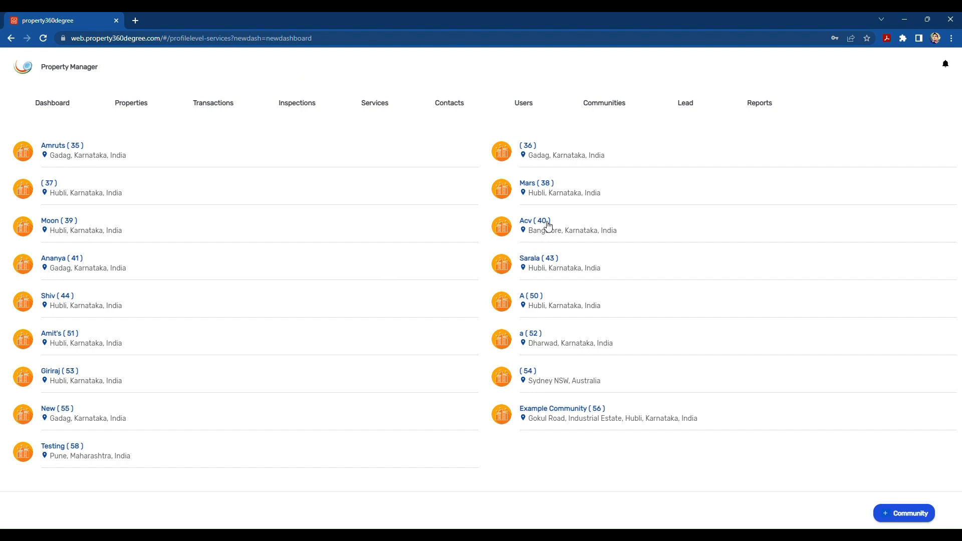
click(572, 410)
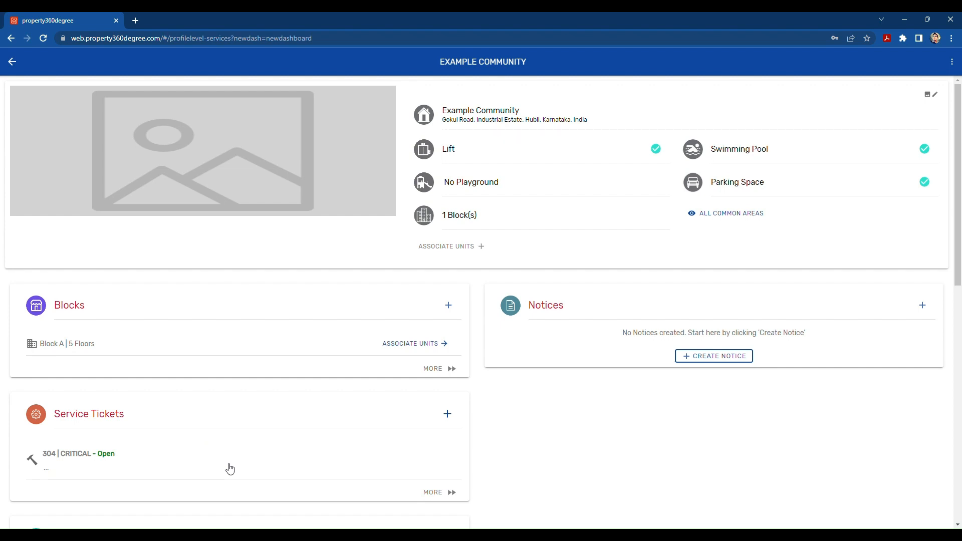
scroll(485, 443, down, 5)
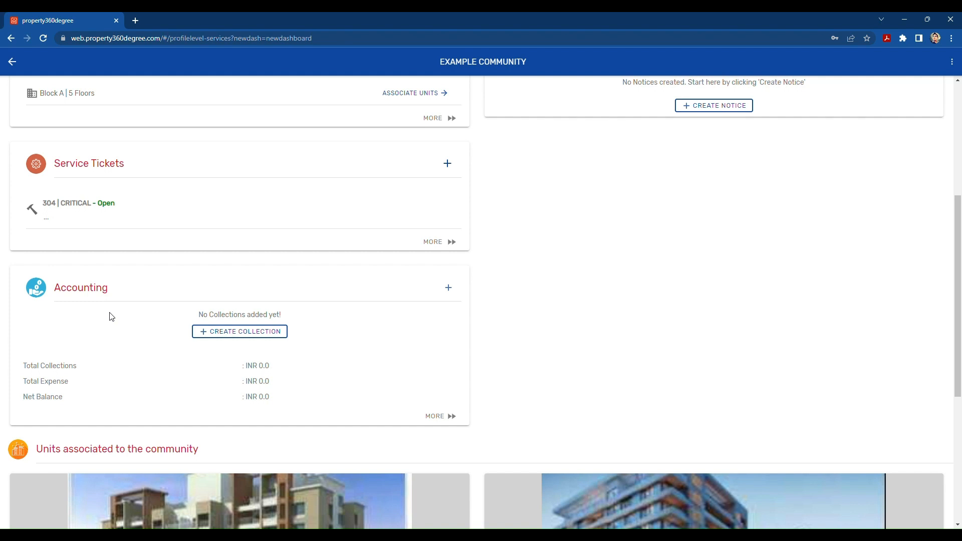
scroll(492, 249, up, 5)
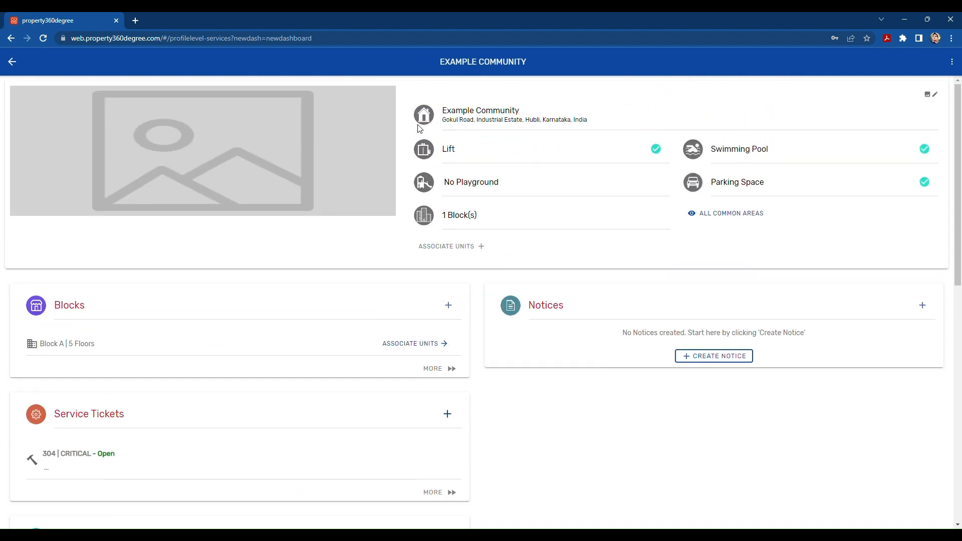
click(13, 62)
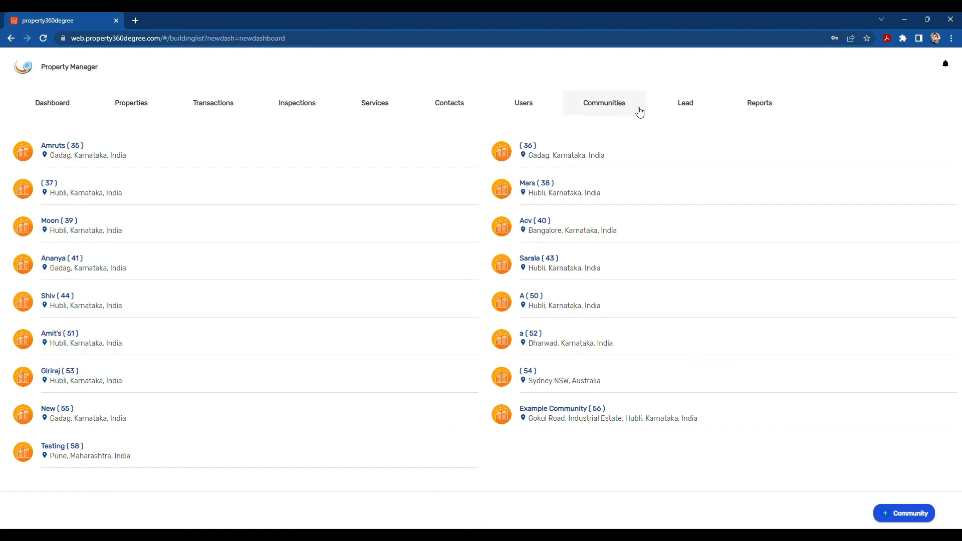
Step: Look over the lead overview and examine the fields of the new lead form
click(695, 108)
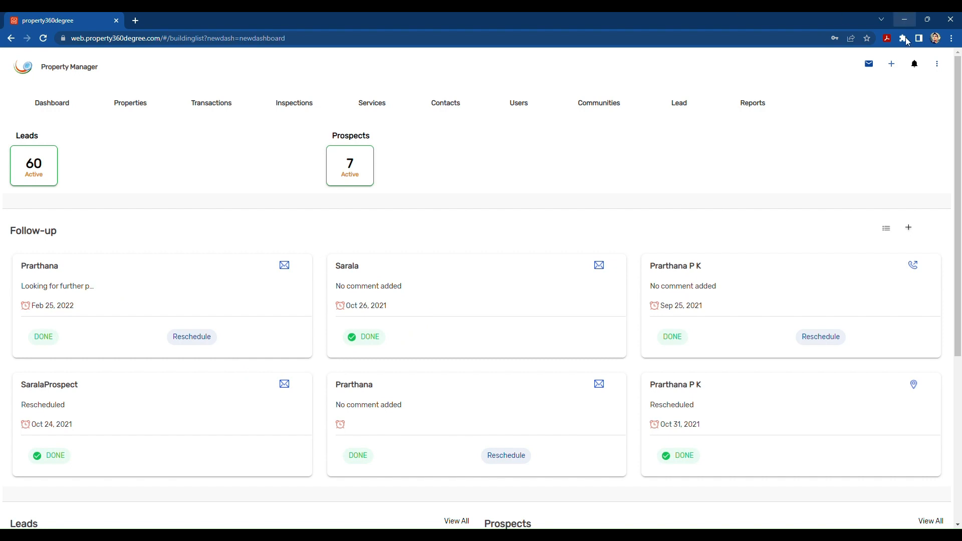
click(892, 64)
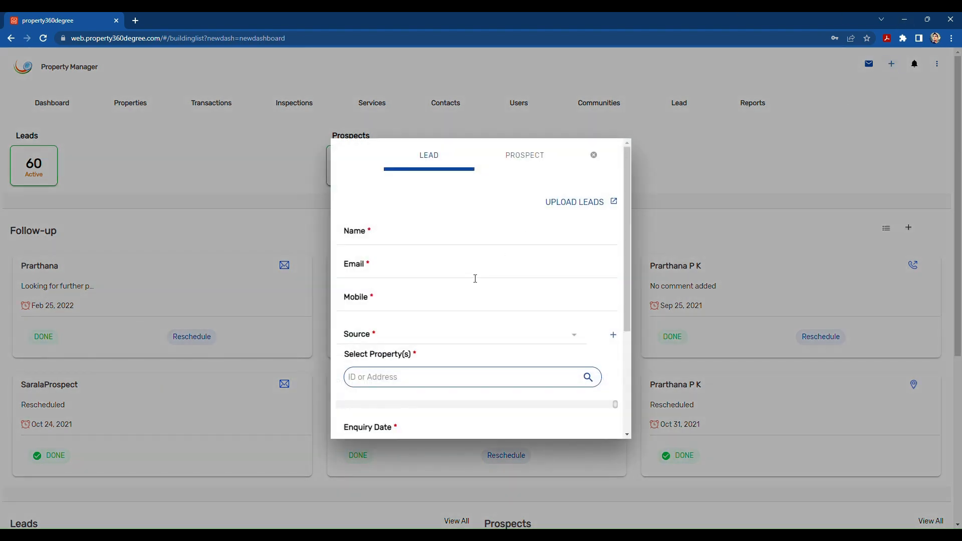
scroll(475, 279, down, 1)
scroll(475, 277, up, 1)
scroll(398, 244, down, 1)
scroll(398, 246, down, 2)
scroll(400, 354, down, 1)
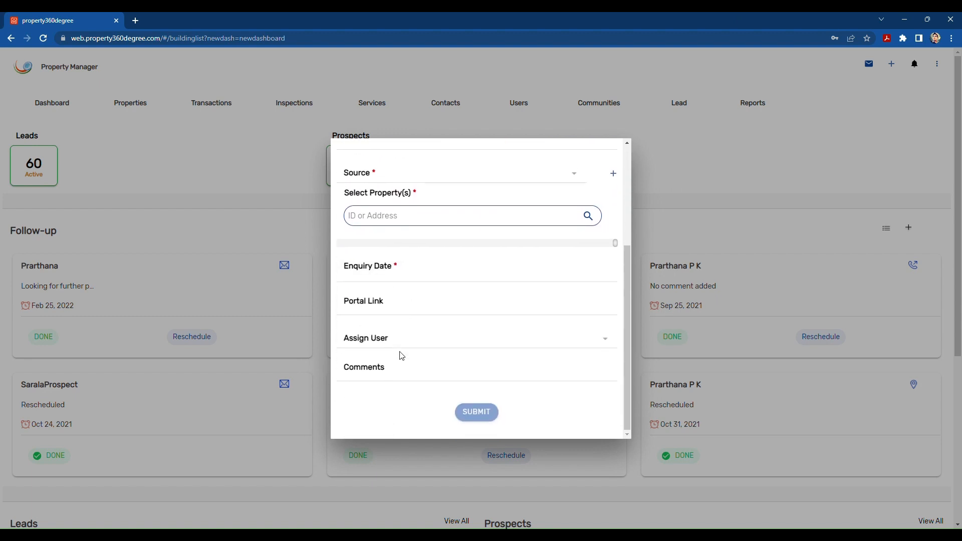
scroll(402, 356, up, 4)
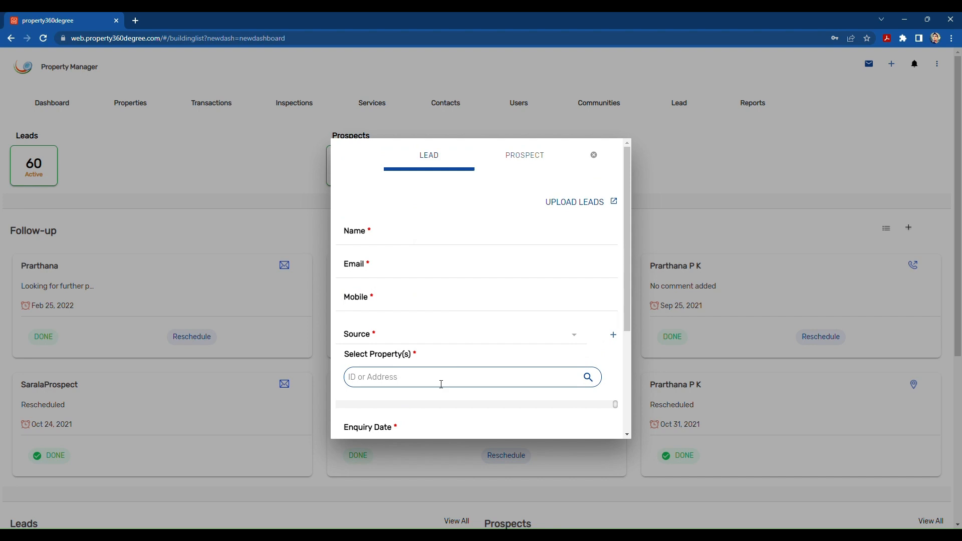
Step: Examine the fields of the new prospect form, and close it without submitting
click(529, 159)
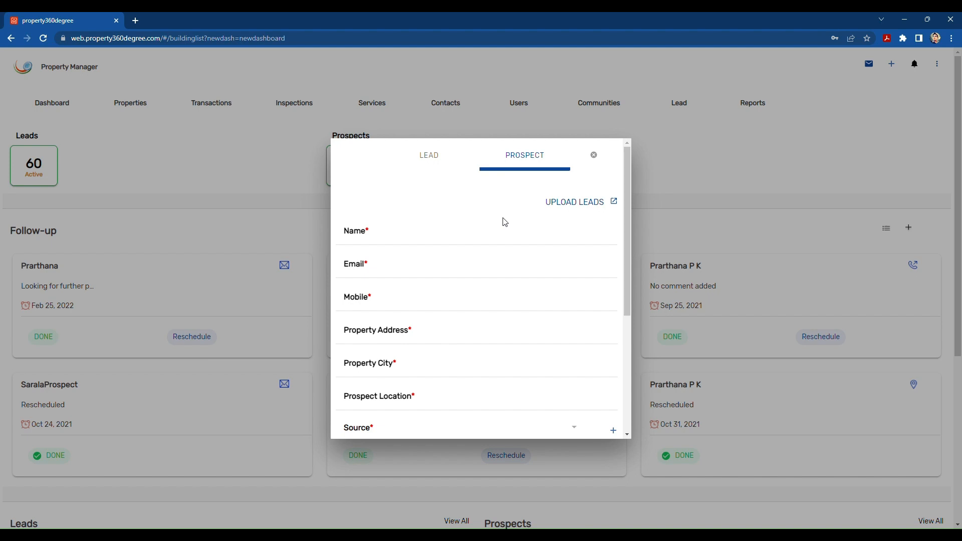
scroll(505, 222, down, 2)
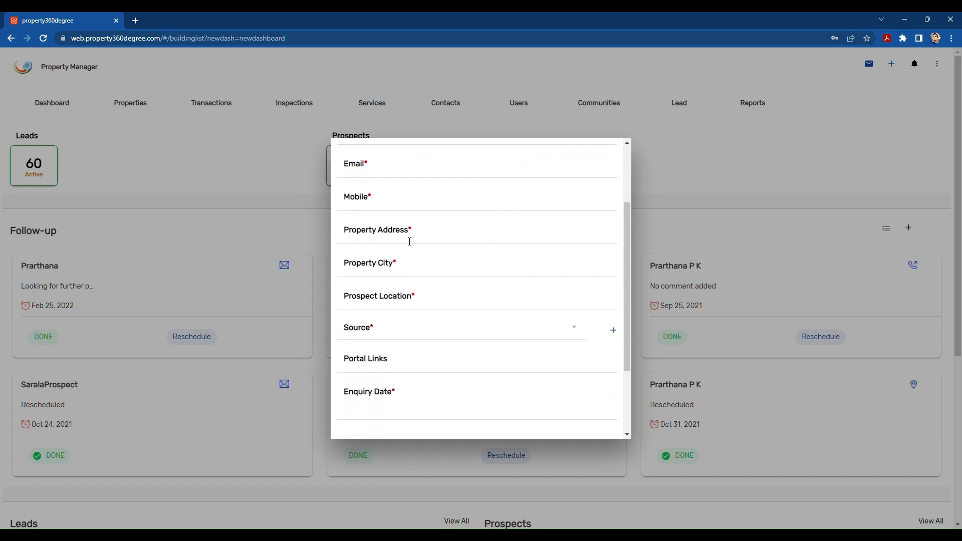
scroll(458, 410, down, 2)
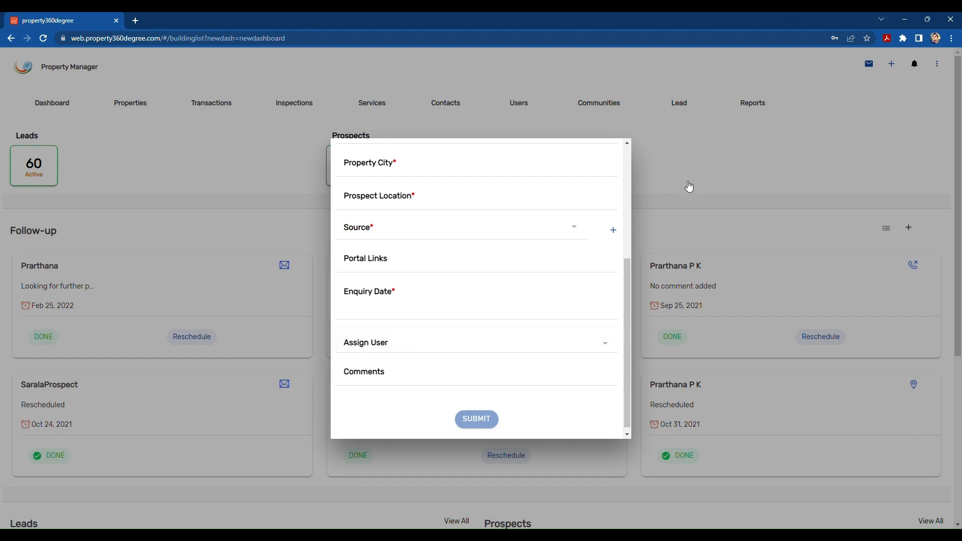
click(689, 186)
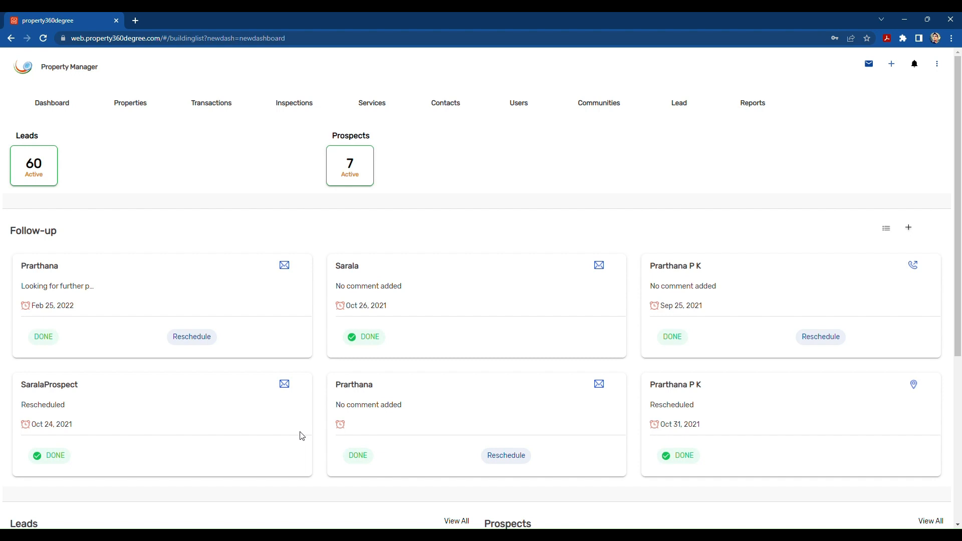
Step: Look over the available report types and return to the dashboard
click(762, 112)
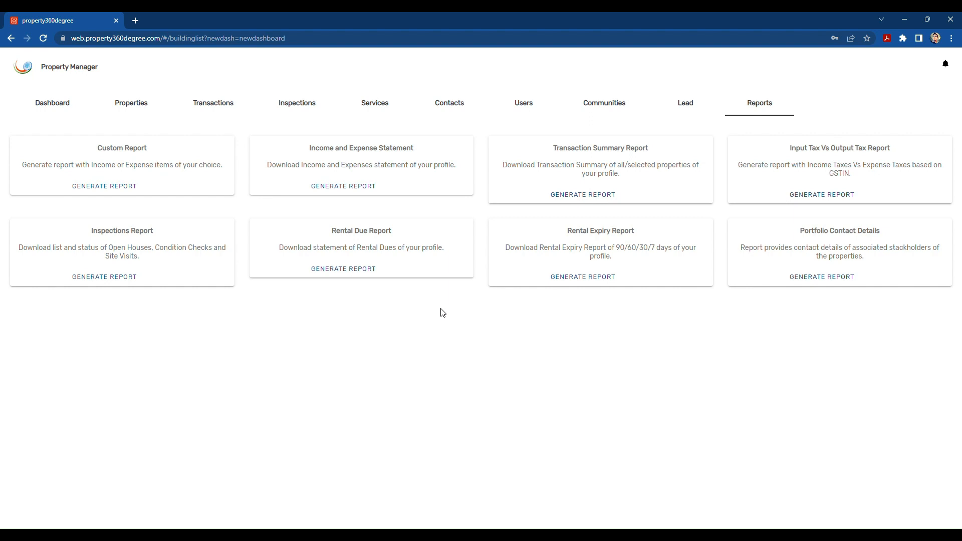
click(29, 71)
click(232, 375)
click(65, 108)
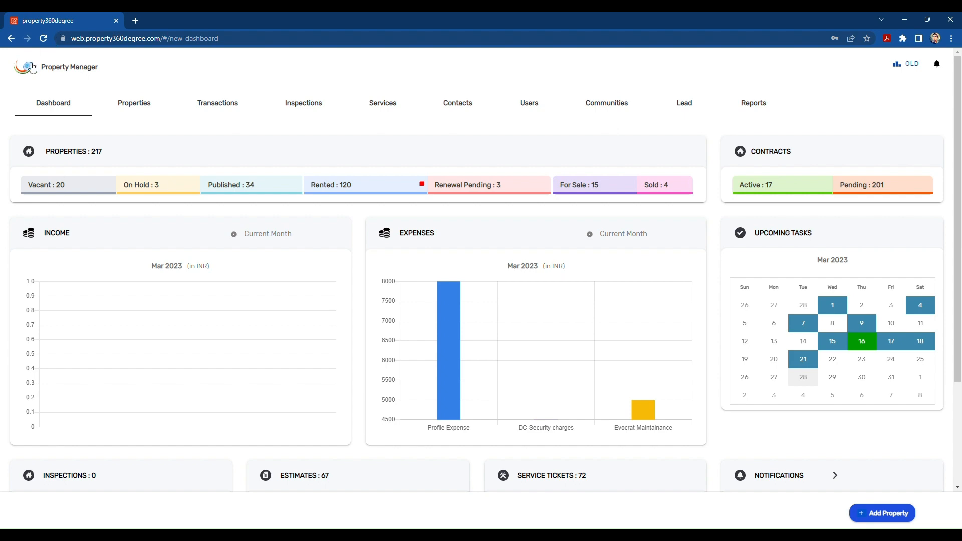
Step: Read the guidelines for uploading bulk properties, and return to the property list without uploading a file
click(126, 104)
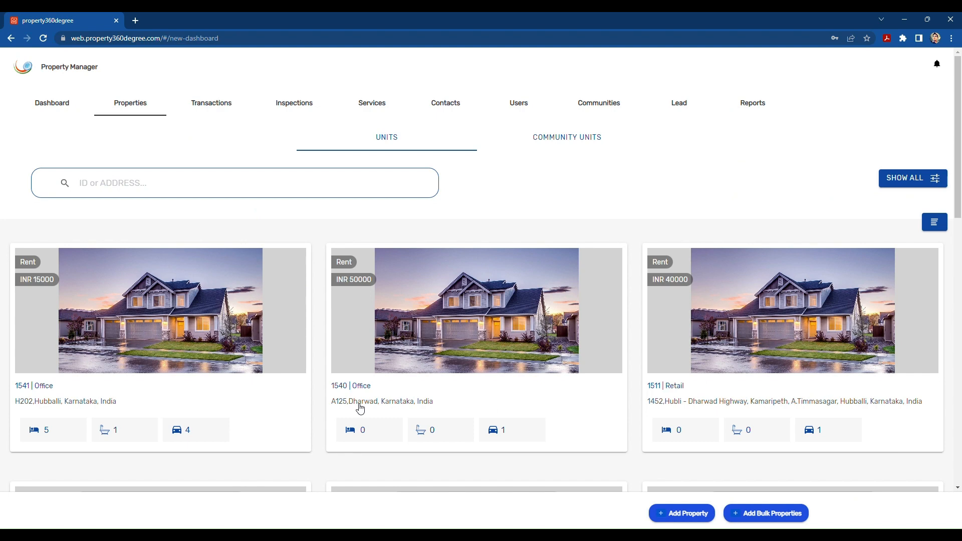
click(788, 520)
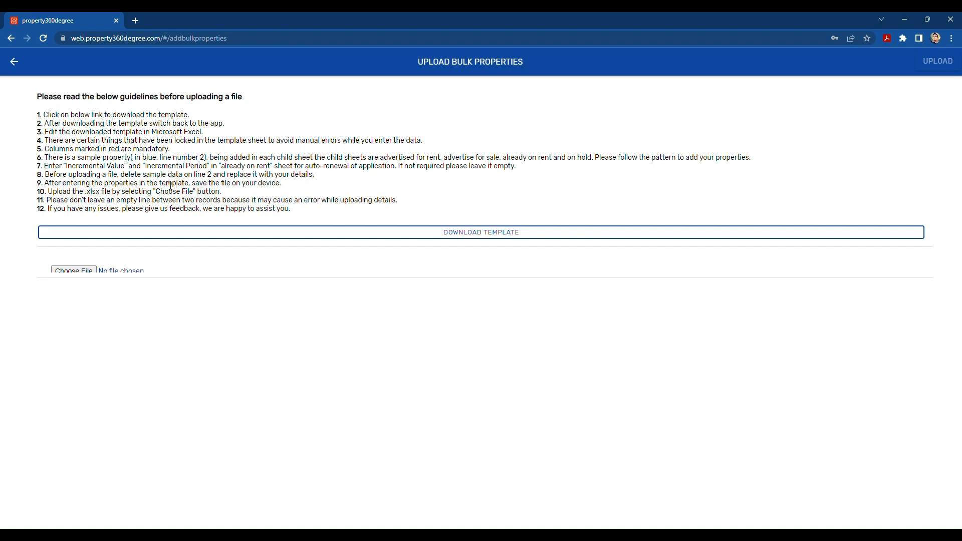
click(15, 61)
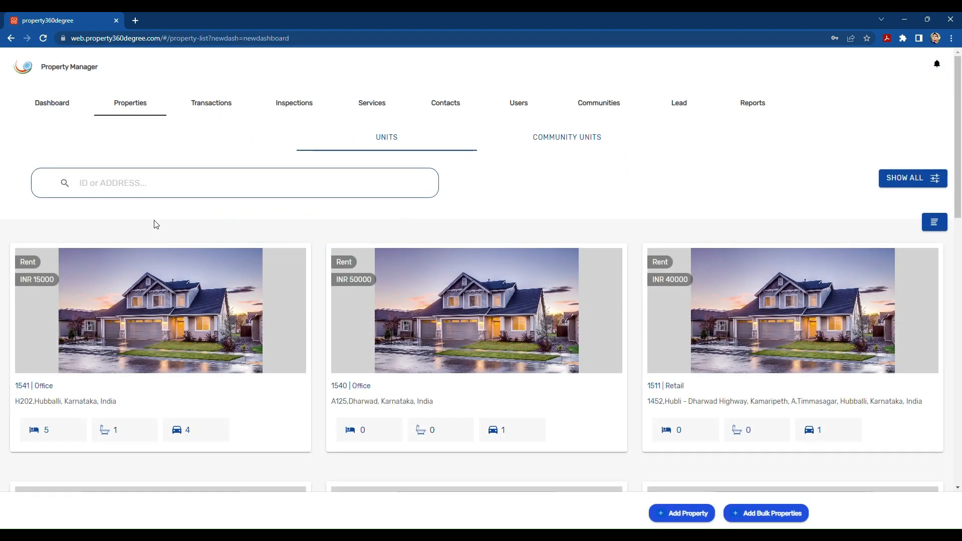
Step: Return to the dashboard and look over the options for adding a property, without choosing one
click(76, 113)
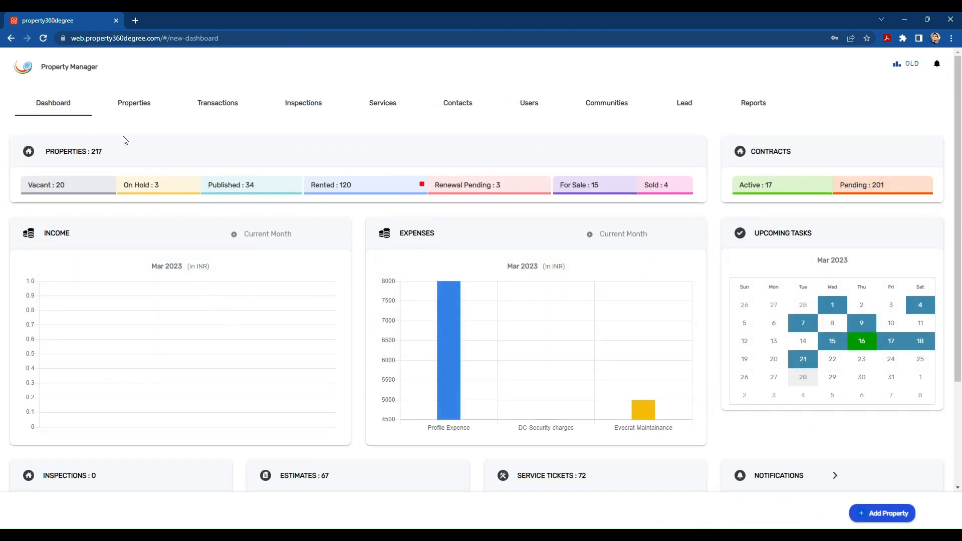
drag(115, 156, 50, 153)
click(888, 519)
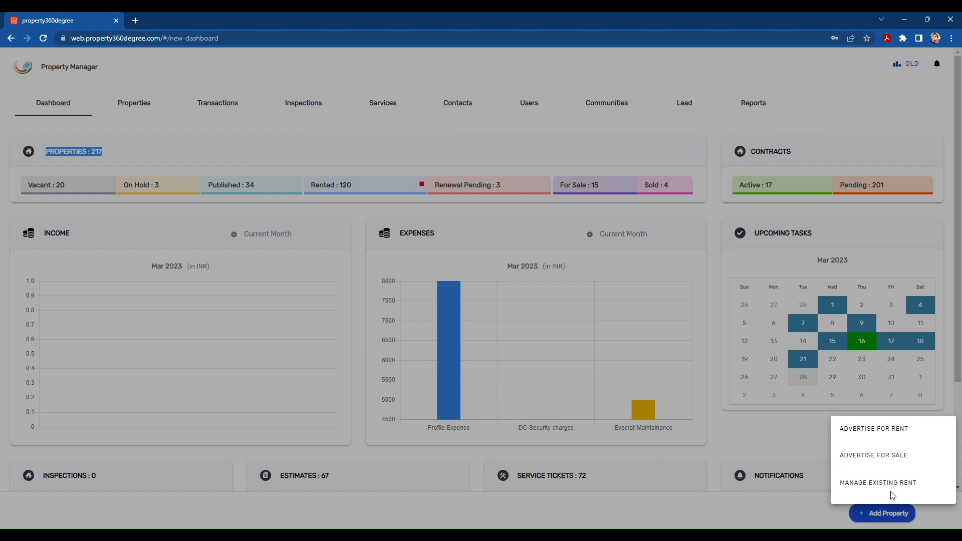
click(719, 450)
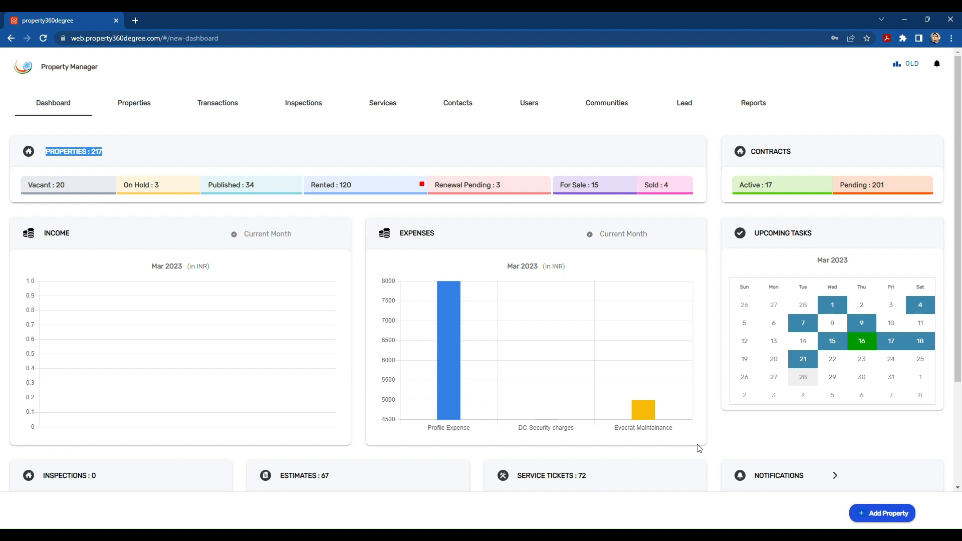
click(136, 20)
text(www)
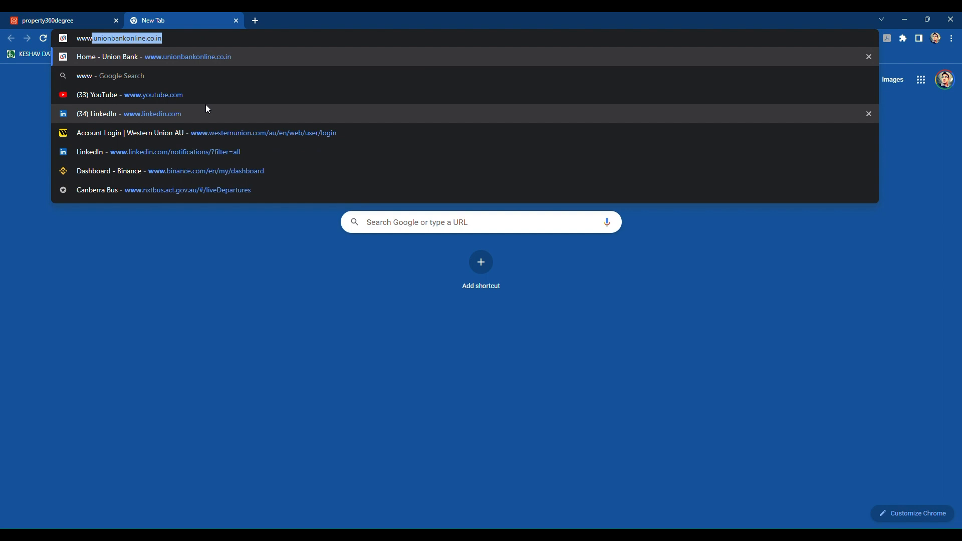
key(BackSpace)
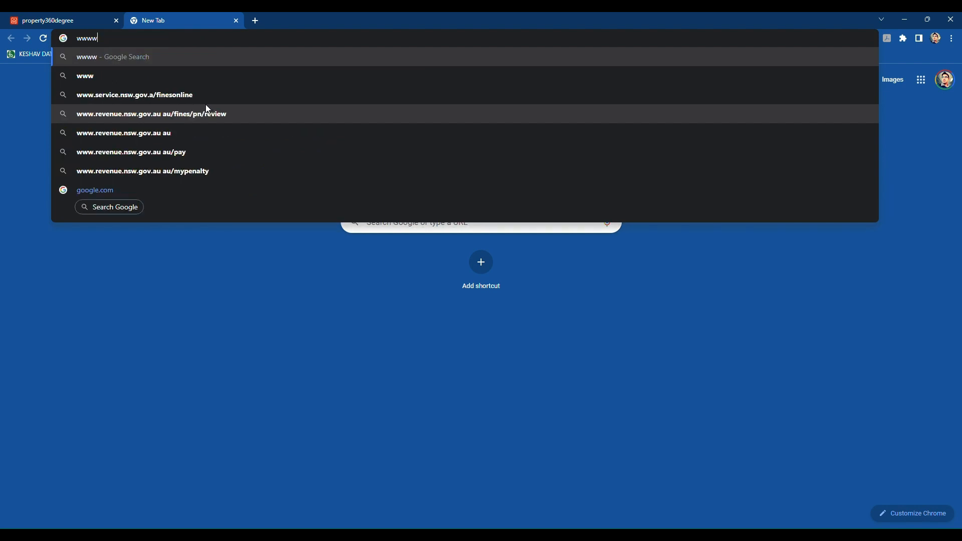
text(.prope)
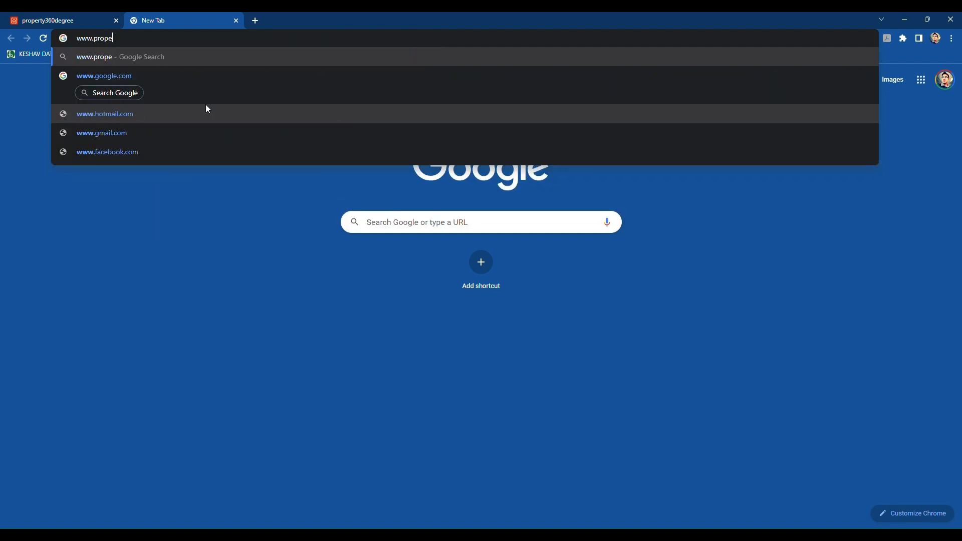
text(rty3)
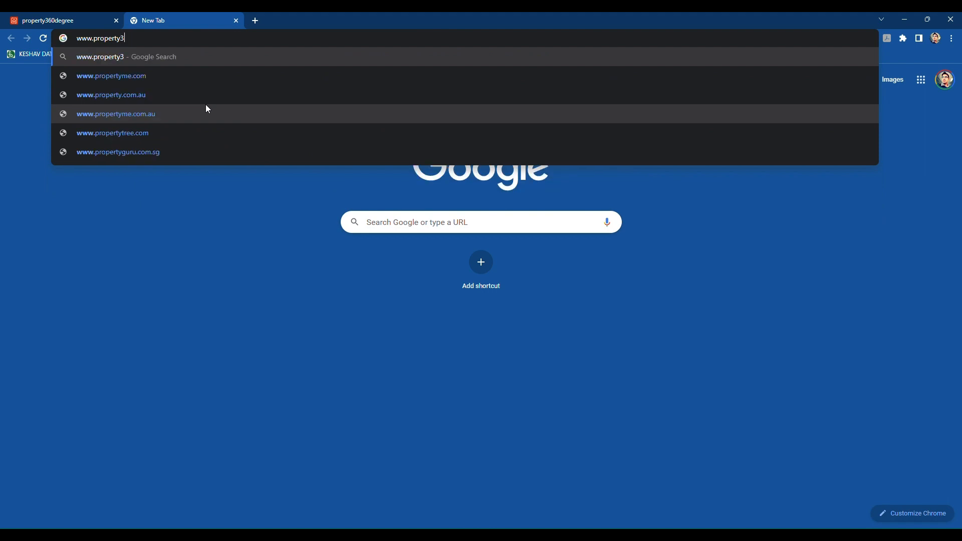
text(60degree.com)
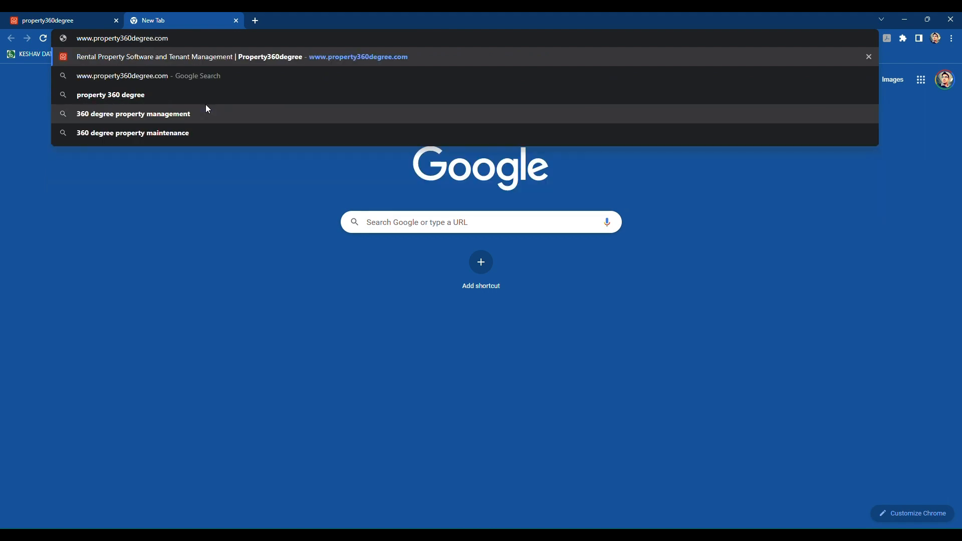
key(Return)
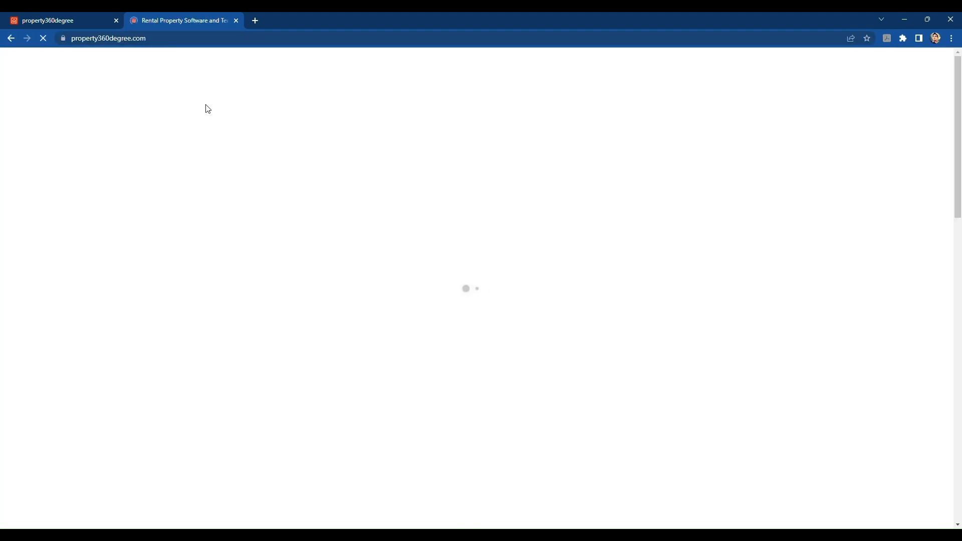